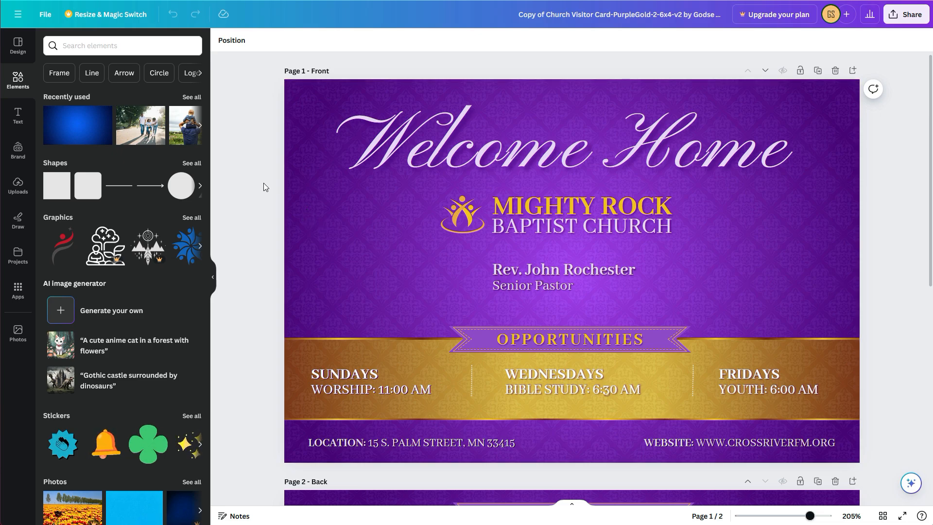
Show the rulers and guides, turn on the print bleed, and check both pages of the card.
click(46, 19)
mouse_move(73, 130)
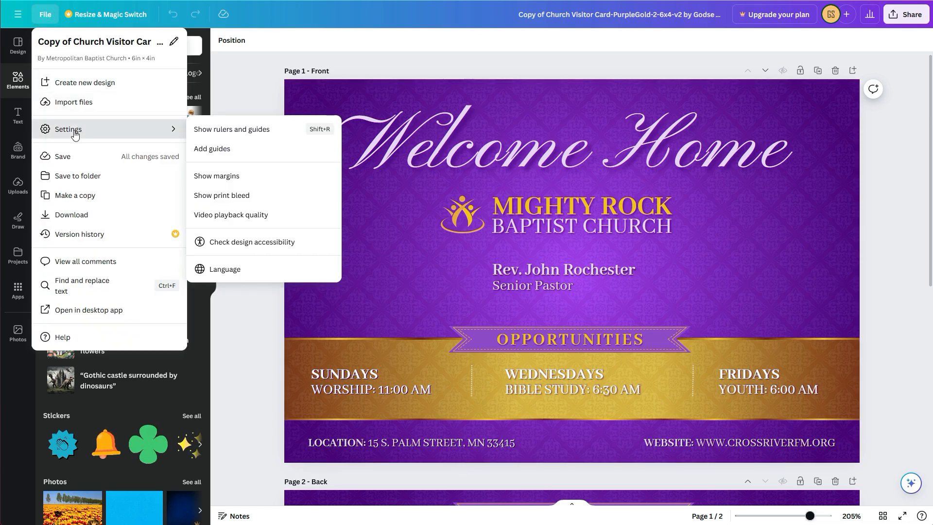
click(226, 132)
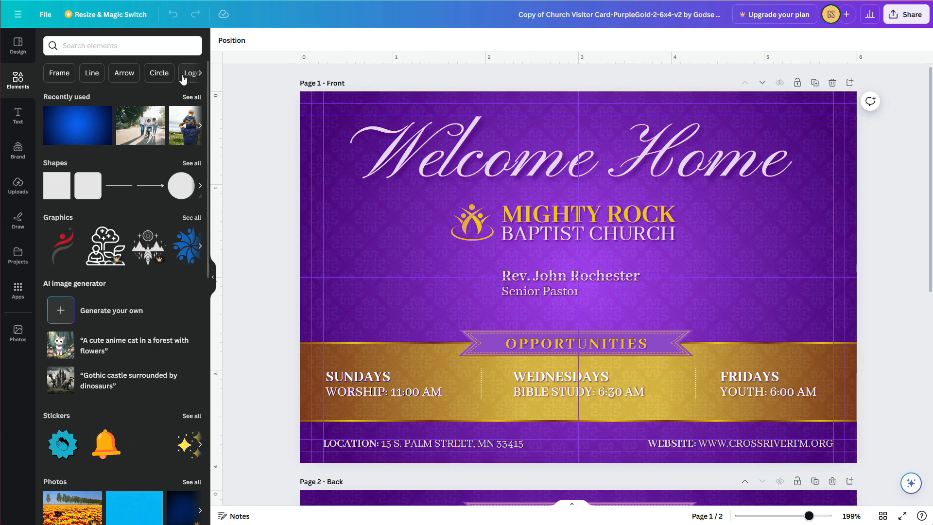
click(44, 17)
mouse_move(57, 131)
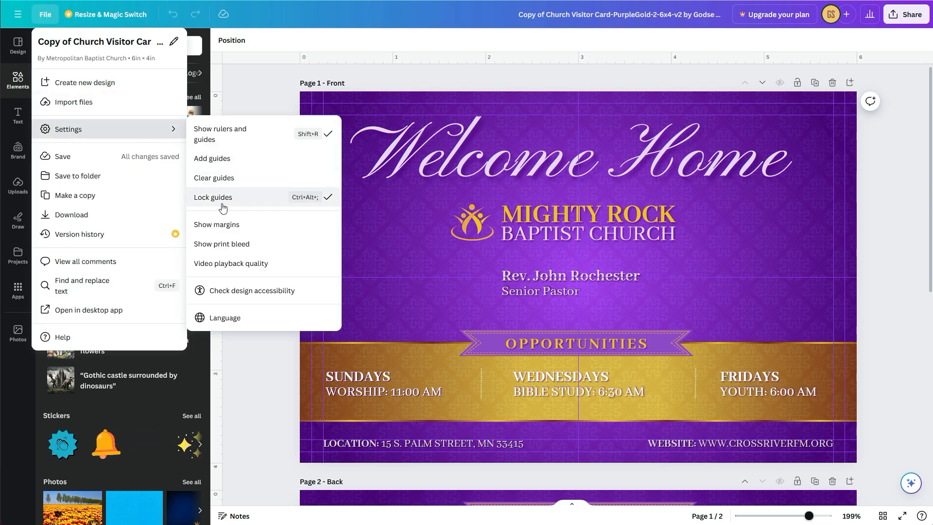
click(223, 244)
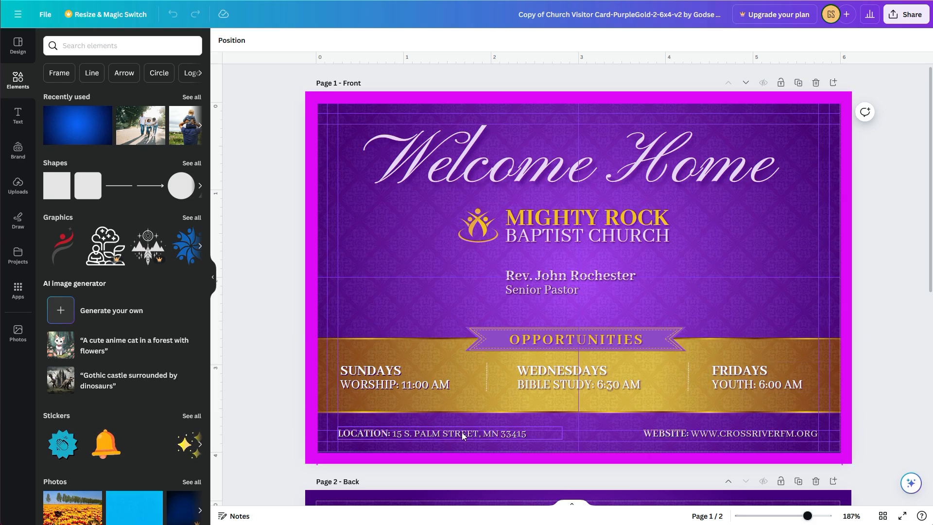
scroll(888, 182, down, 8)
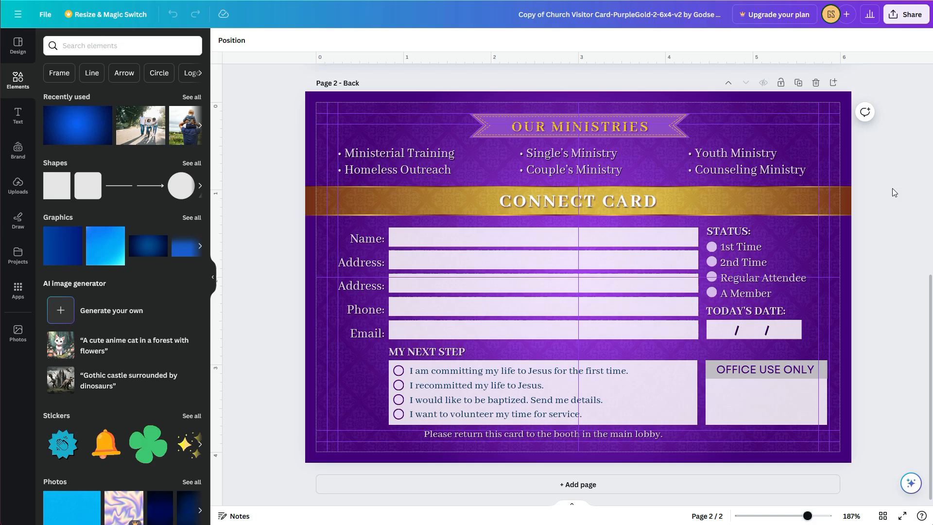
scroll(892, 189, up, 5)
scroll(891, 192, up, 2)
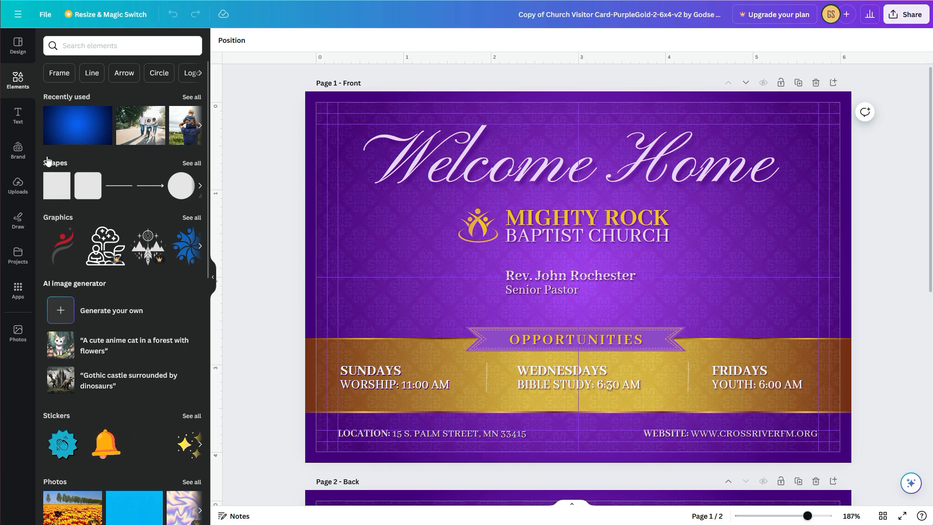
Add the recently used blue gradient image to the front page, shrink it, and replace the background's dark purple with its darkest navy on all pages.
click(72, 131)
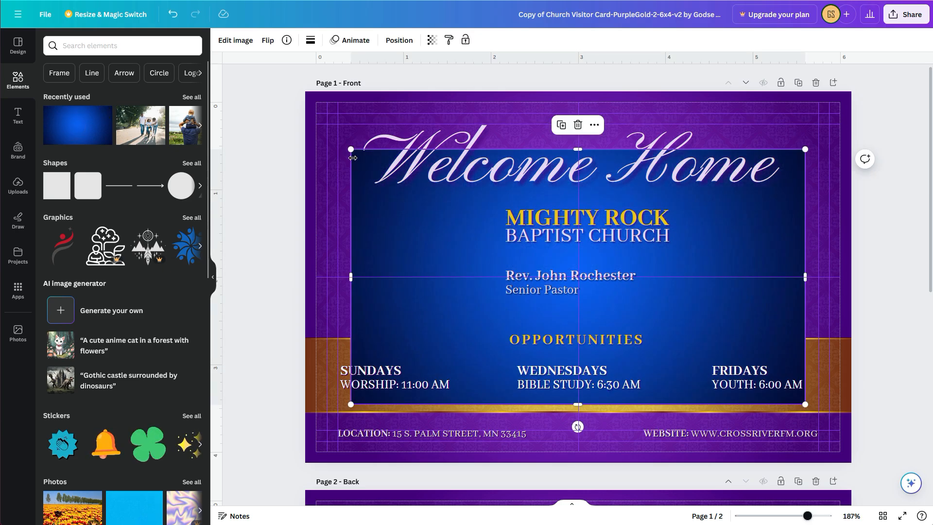
drag(349, 150, 645, 272)
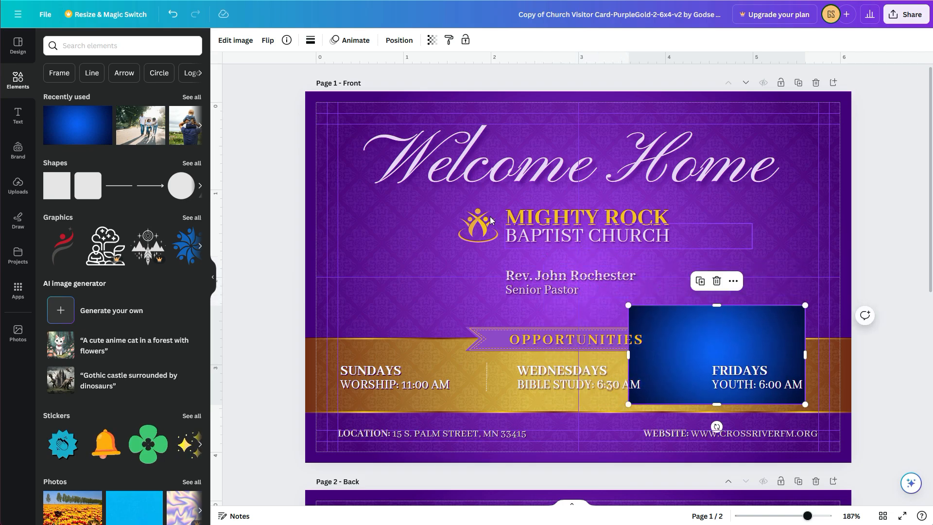
click(312, 97)
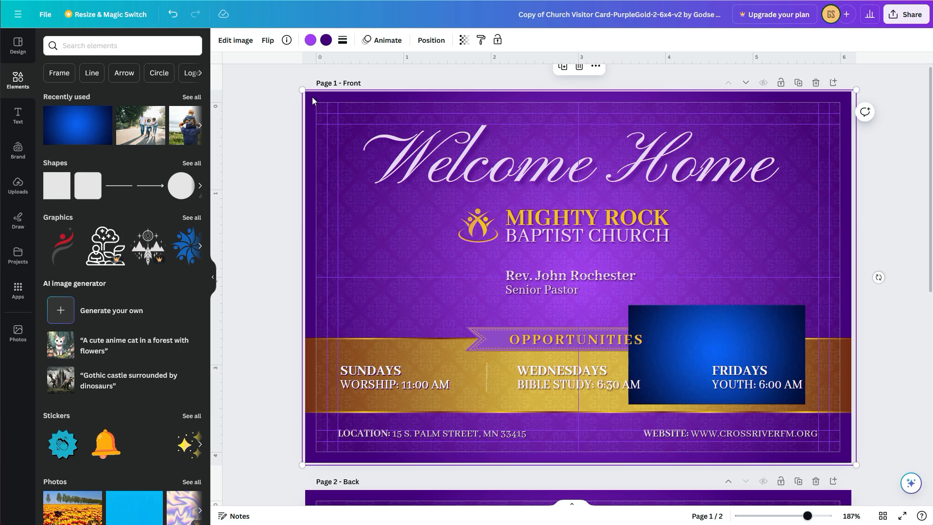
click(327, 40)
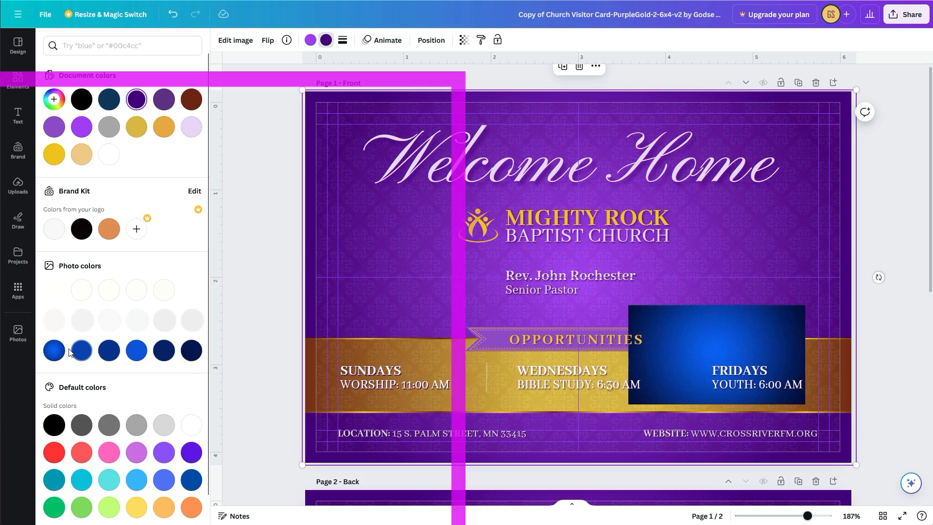
click(190, 353)
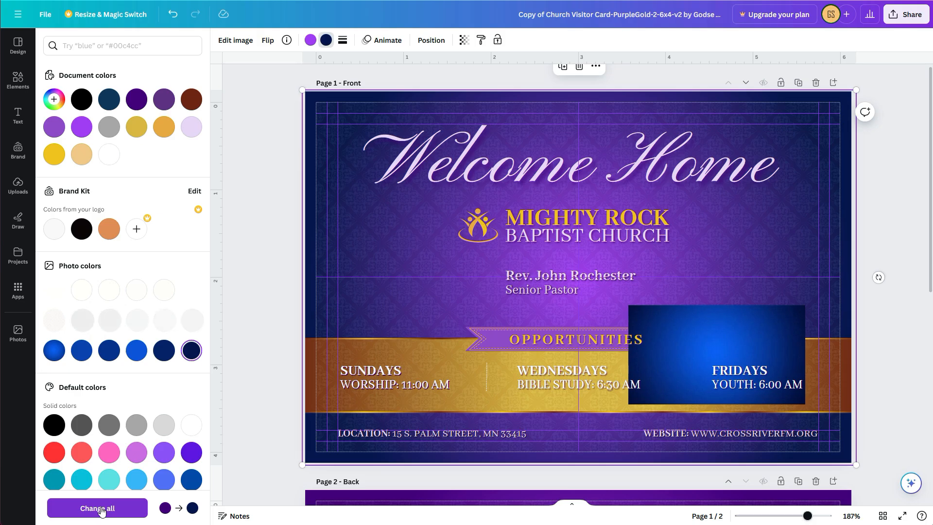
click(101, 508)
scroll(546, 406, down, 2)
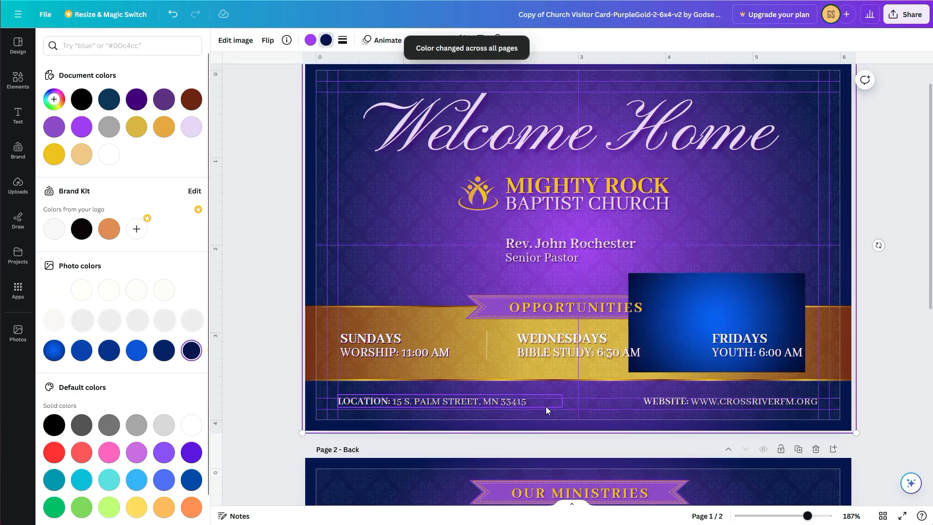
scroll(537, 417, down, 5)
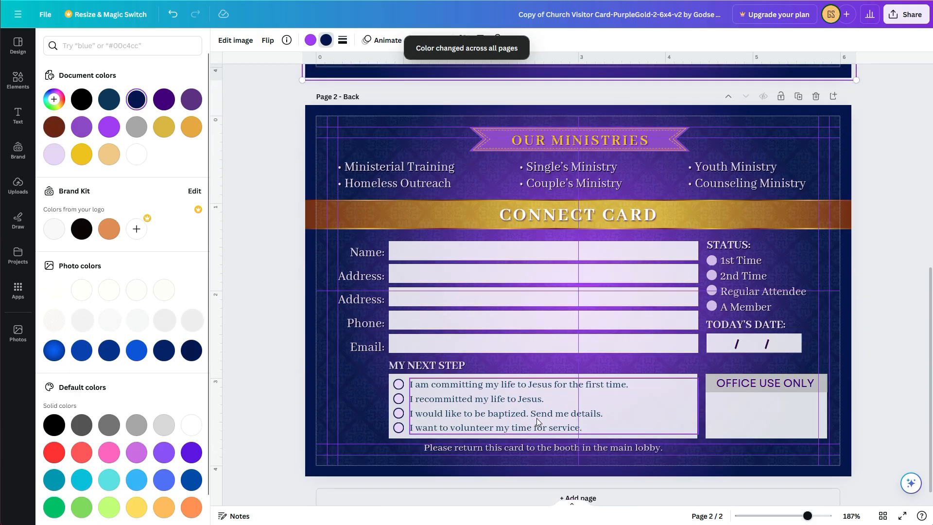
scroll(536, 420, up, 4)
scroll(536, 420, up, 4)
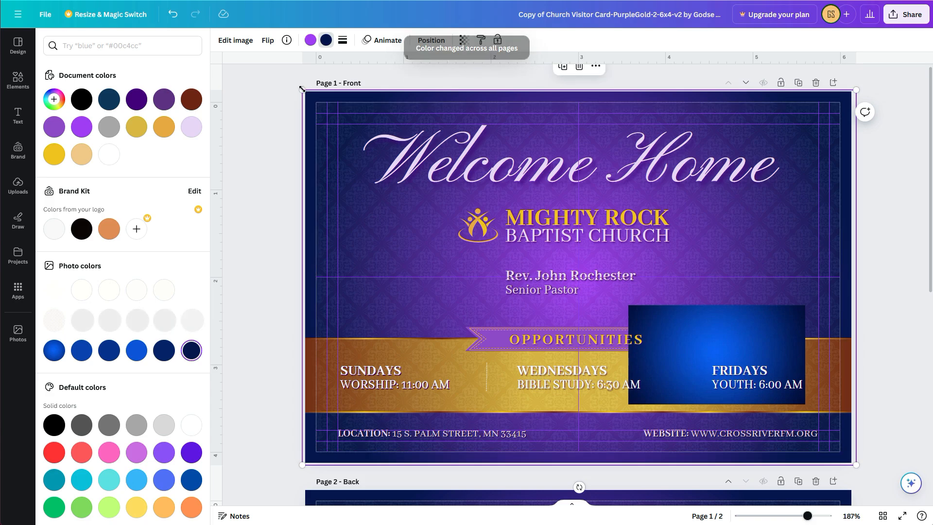
Replace the background's bright purple with the bright blue from the gradient photo's colors across all pages.
click(310, 41)
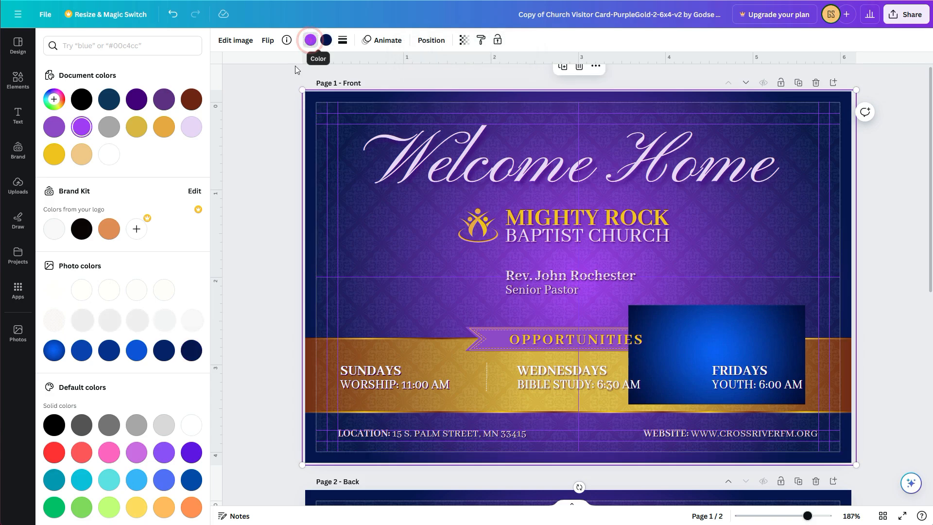
click(135, 350)
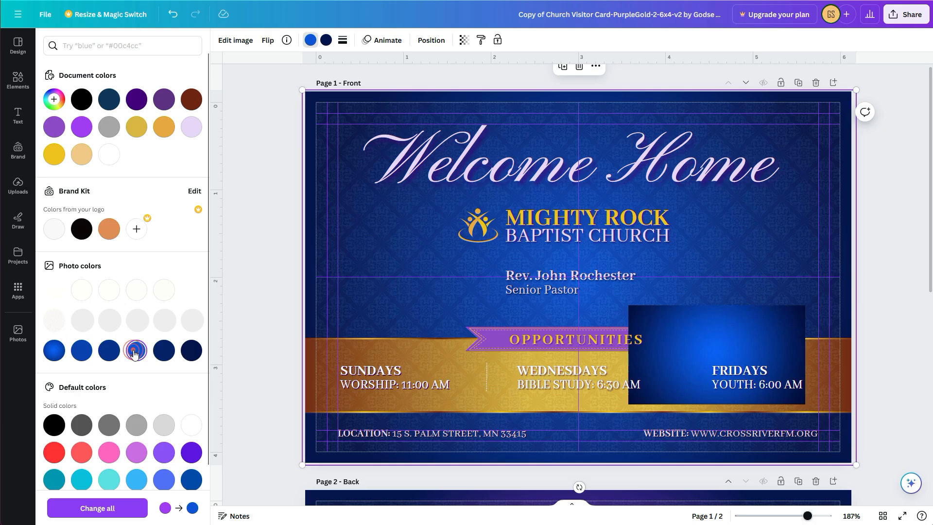
scroll(354, 357, down, 1)
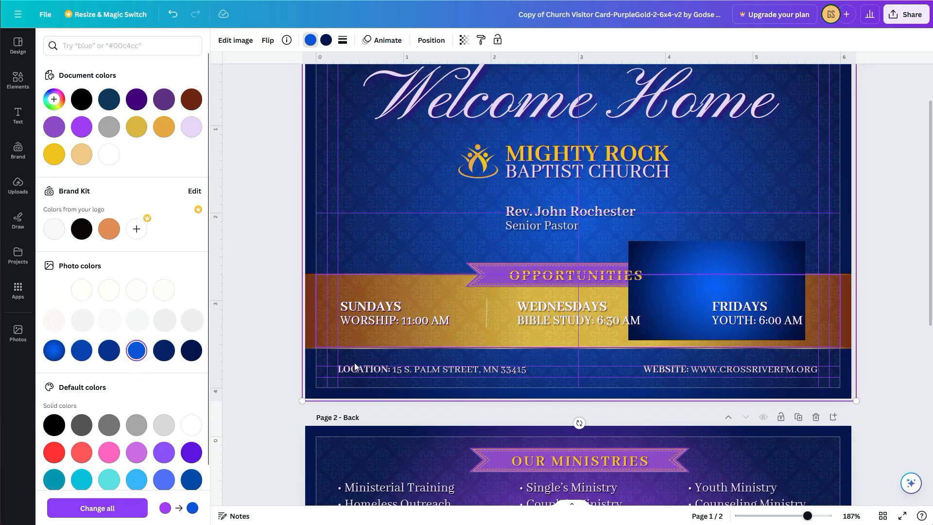
click(93, 508)
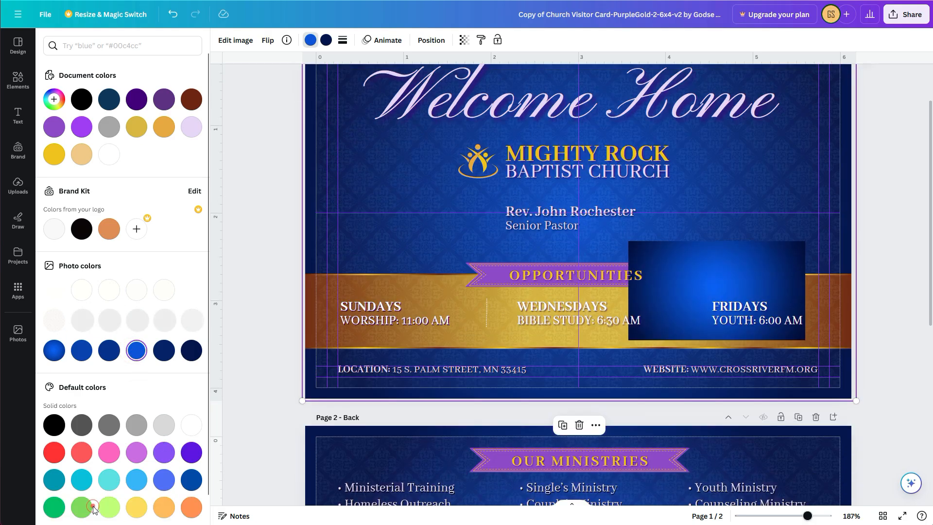
scroll(507, 298, down, 3)
scroll(507, 296, down, 2)
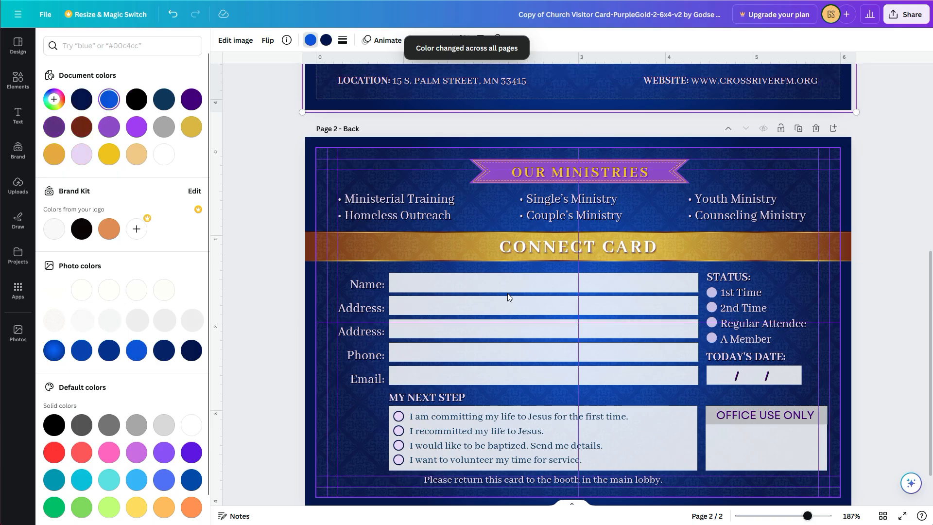
scroll(507, 297, up, 5)
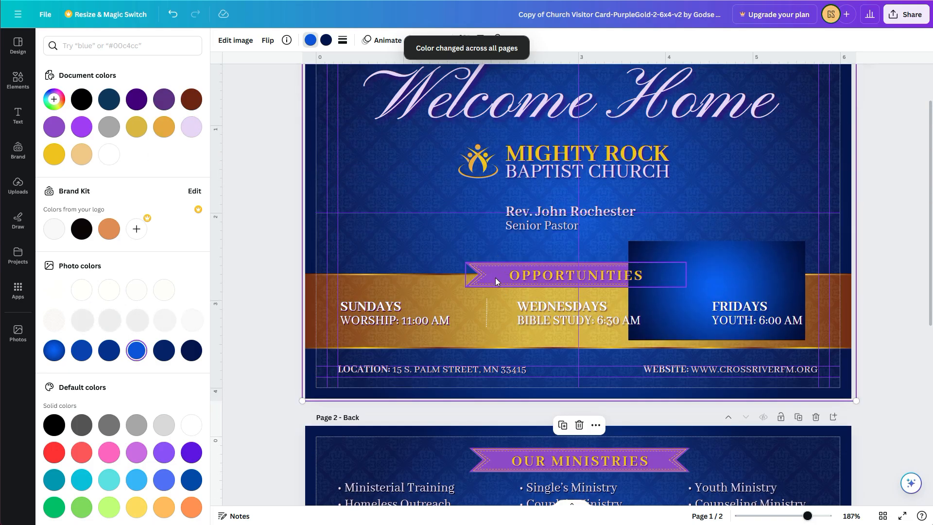
Recolor the purple OPPORTUNITIES ribbon to the photo's bright blue and apply the change to all pages.
click(494, 274)
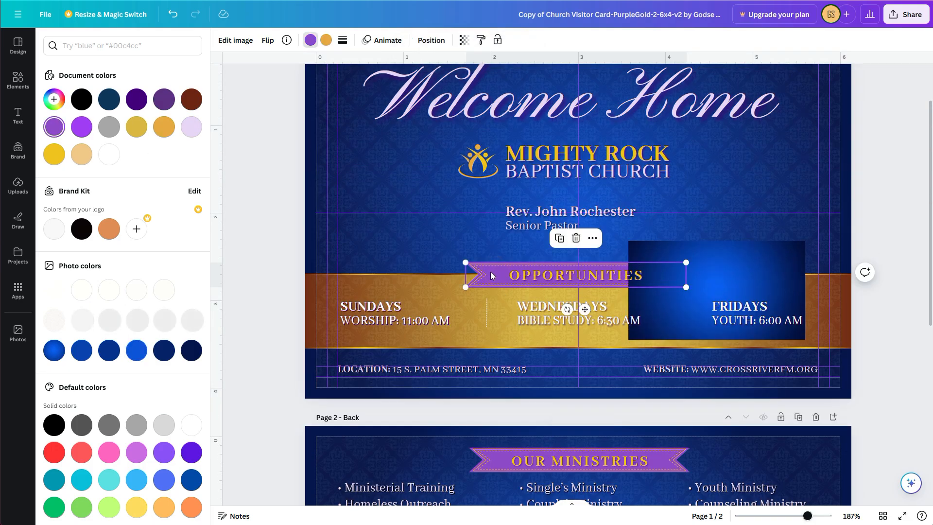
click(136, 351)
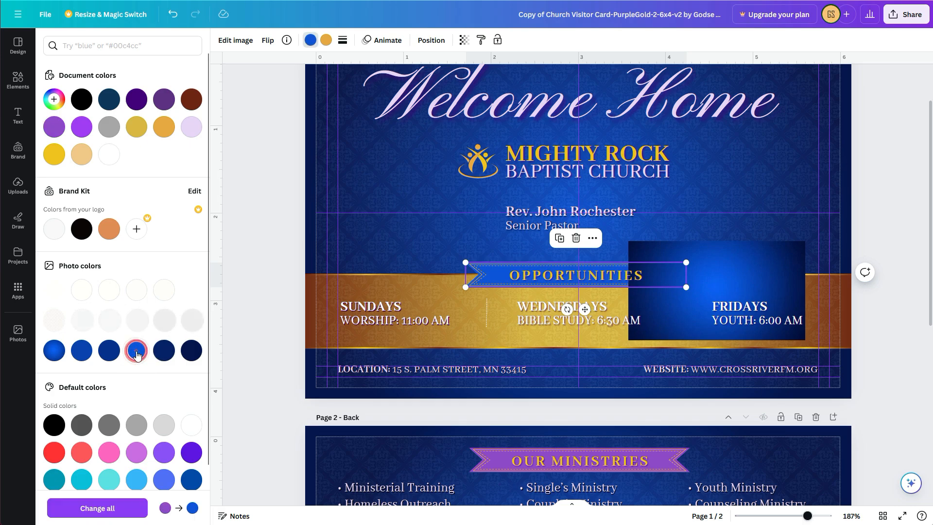
click(109, 507)
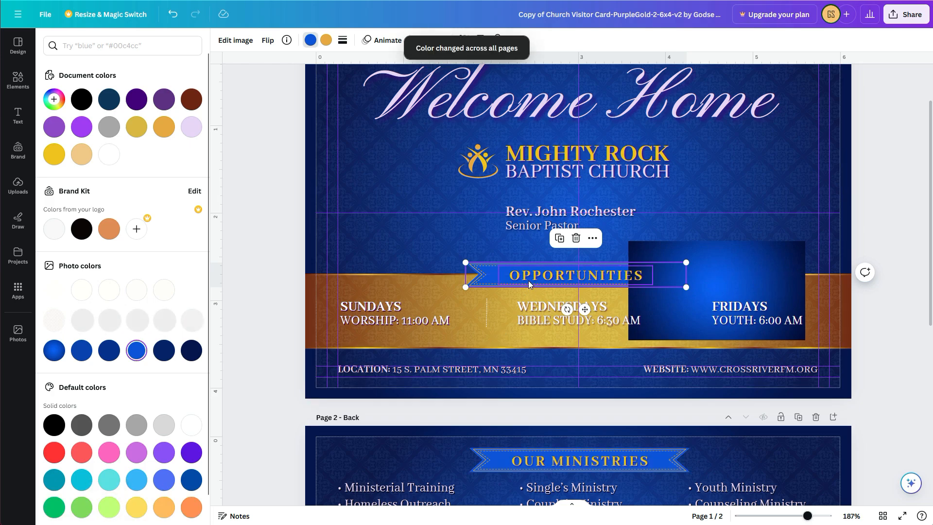
Delete the blue gradient image covering the FRIDAYS section of the front page.
click(748, 260)
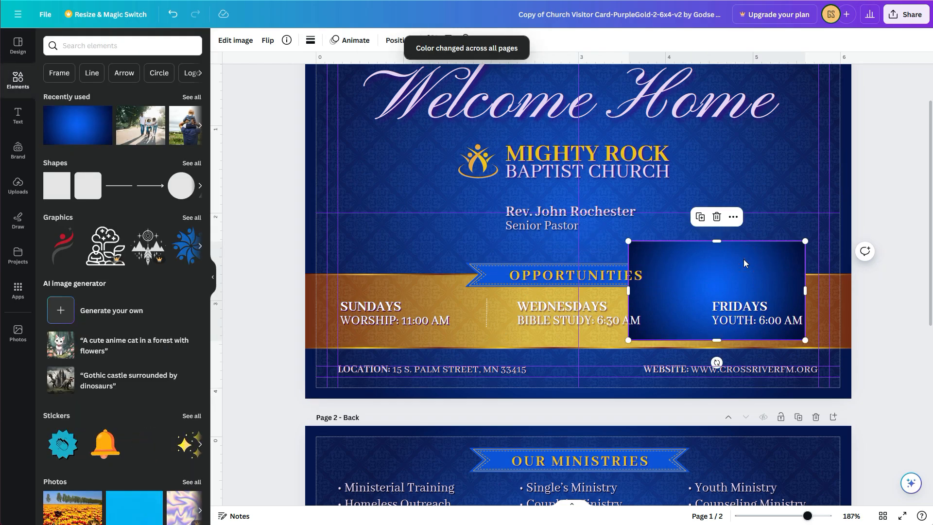
key(Delete)
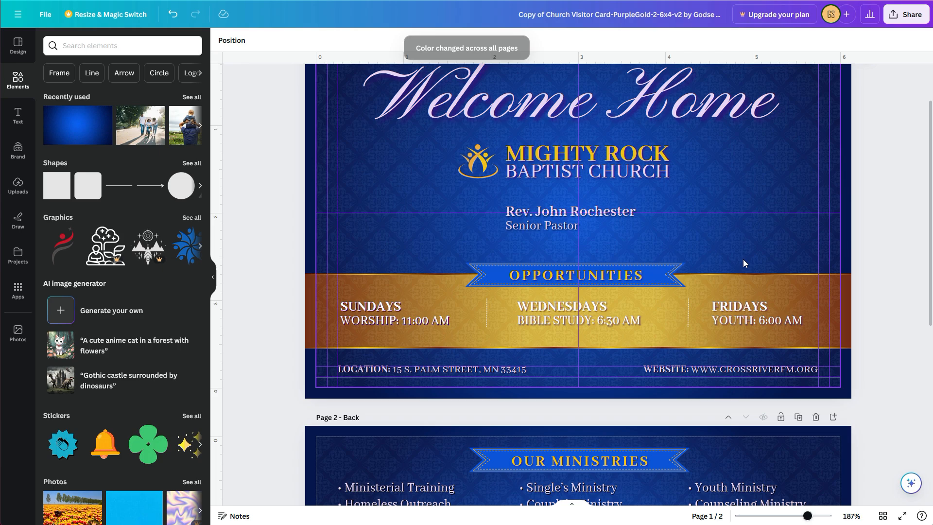
scroll(660, 224, up, 1)
scroll(665, 216, down, 1)
scroll(712, 187, up, 1)
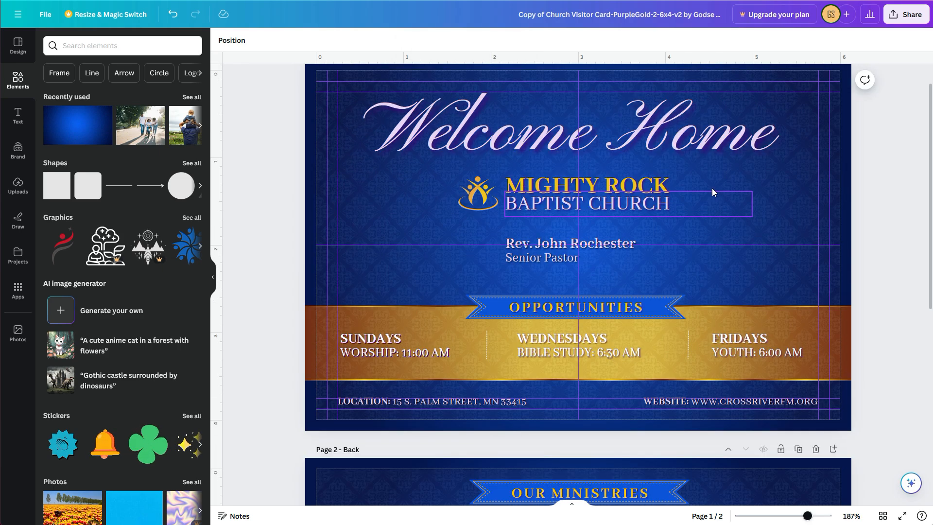
scroll(710, 185, up, 1)
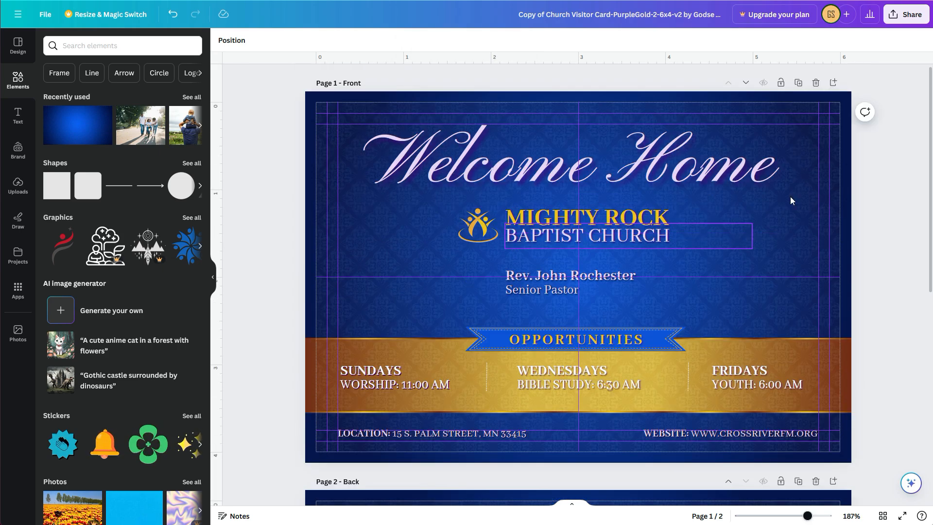
Change the shadow color of the "Welcome Home" heading to the document's dark navy.
click(715, 171)
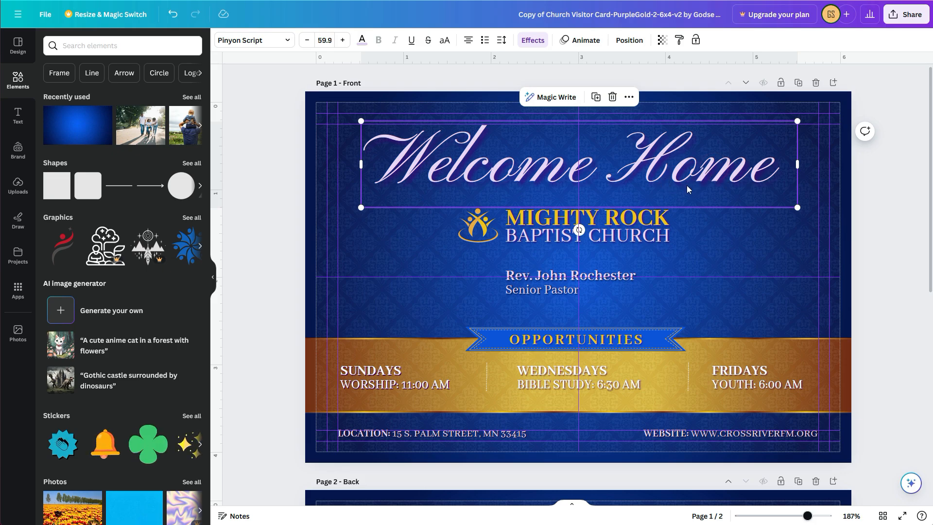
click(533, 42)
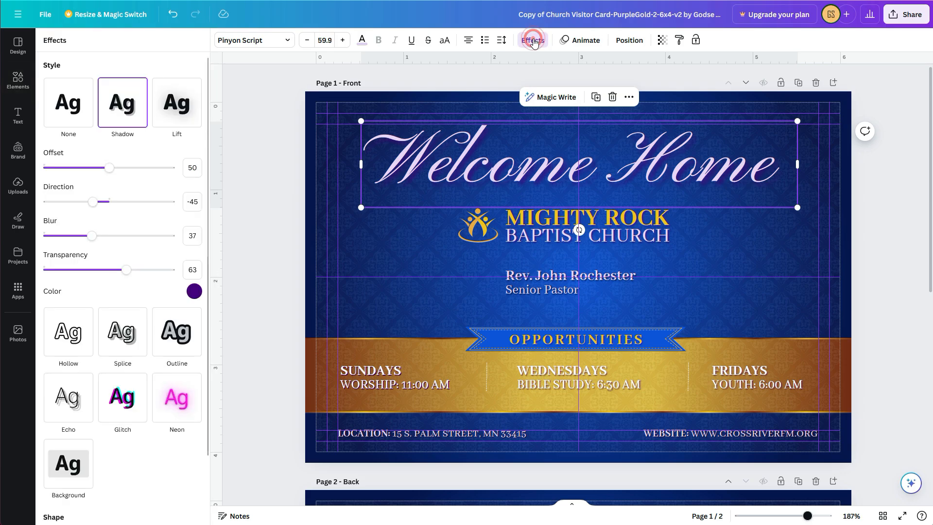
click(194, 291)
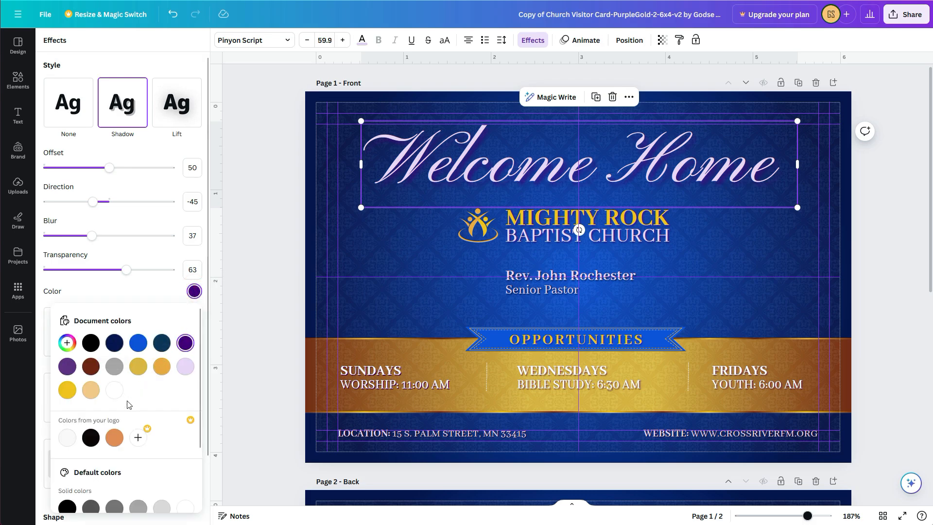
scroll(132, 403, down, 3)
scroll(139, 408, up, 2)
scroll(139, 408, up, 1)
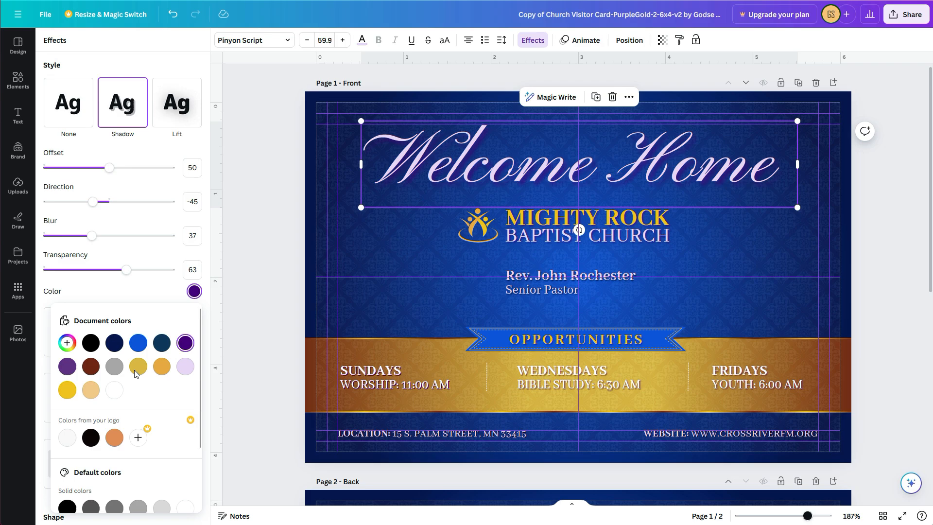
click(116, 343)
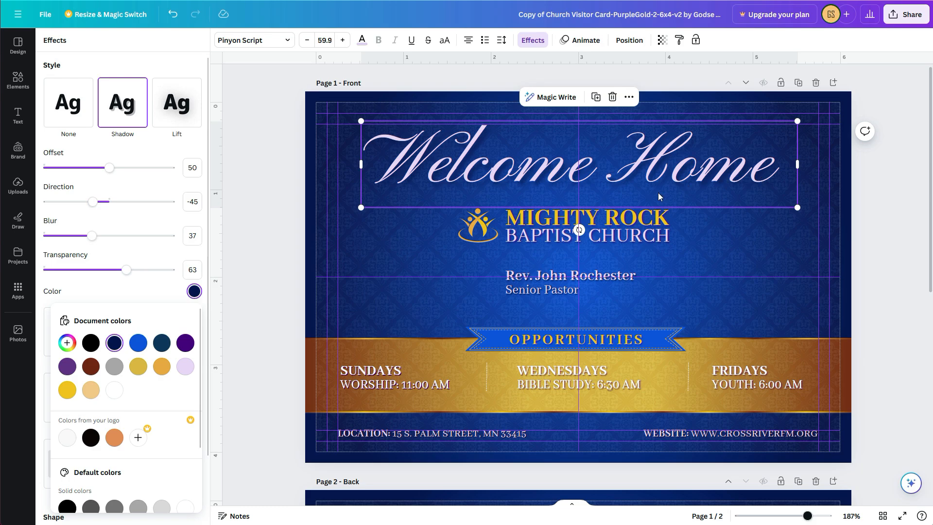
click(893, 220)
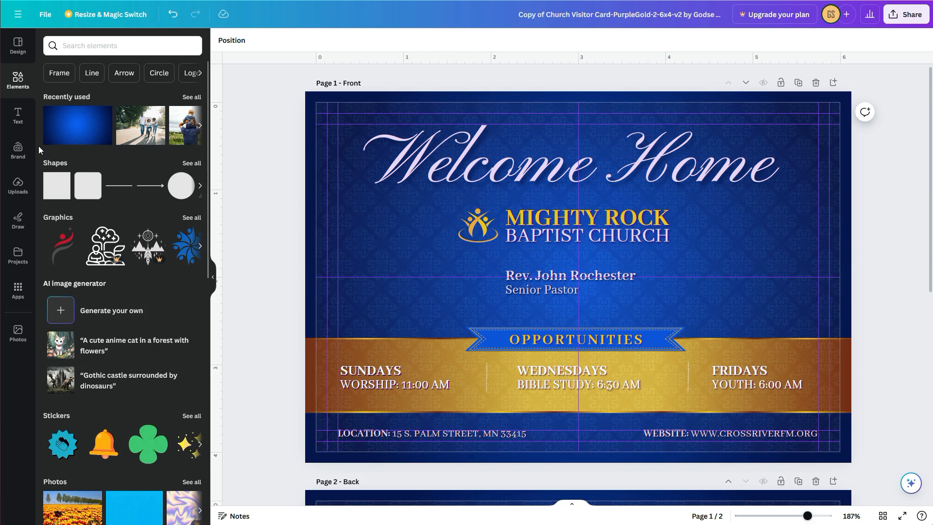
Insert a square photo frame on the front page and place it beside the church name, above the SUNDAYS text.
click(16, 89)
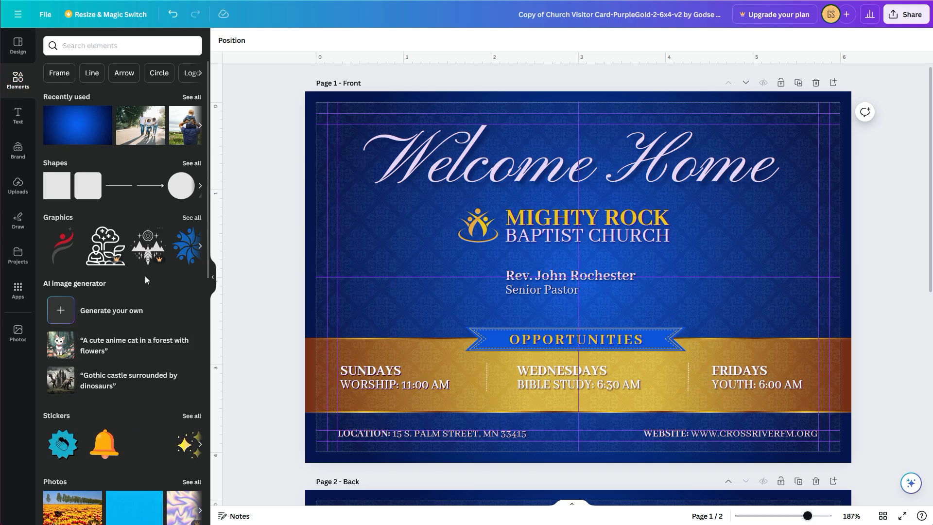
scroll(136, 282, down, 10)
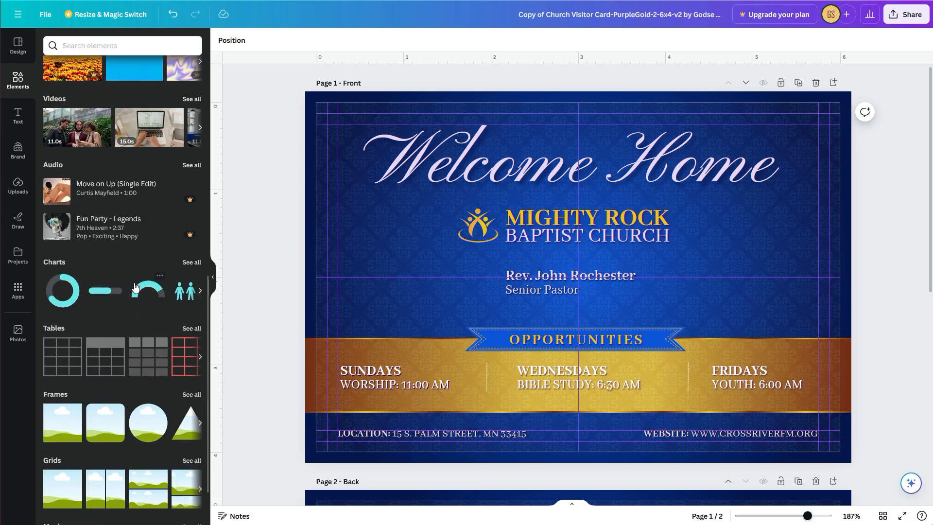
scroll(136, 287, down, 2)
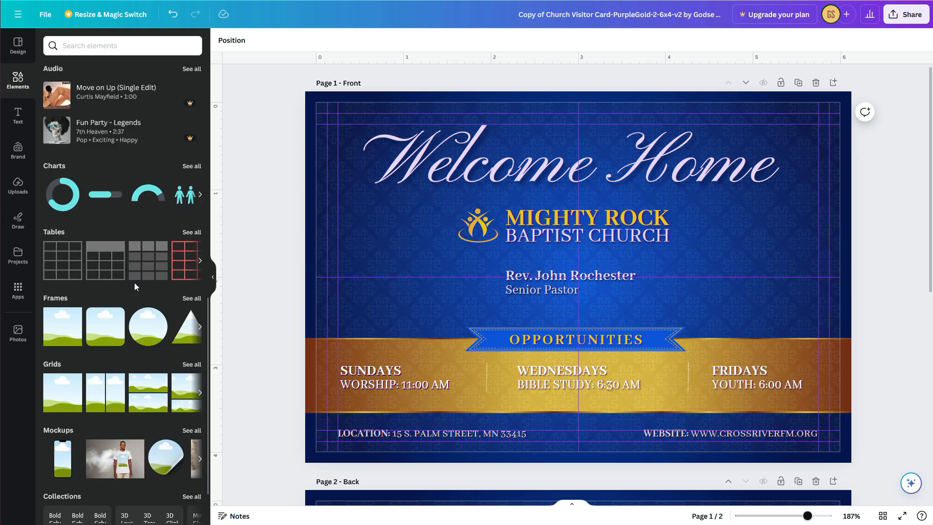
click(59, 332)
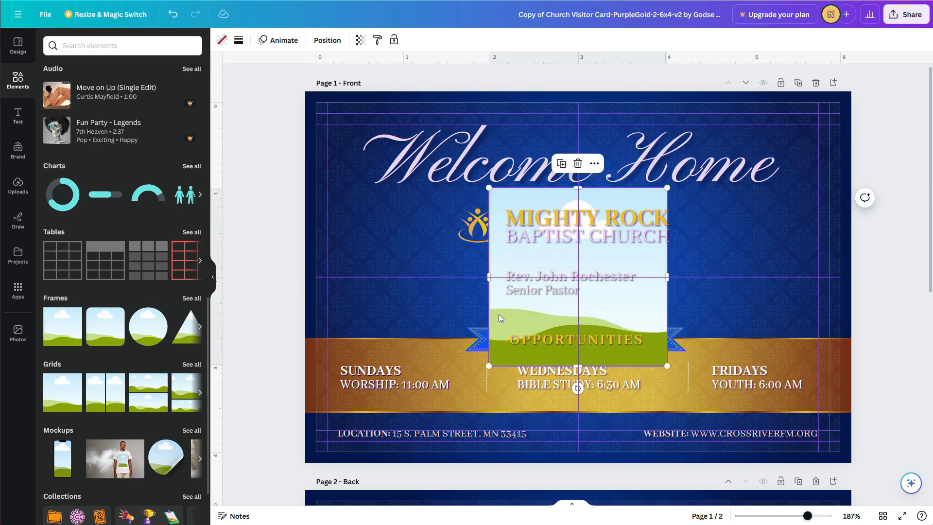
drag(502, 316, 360, 317)
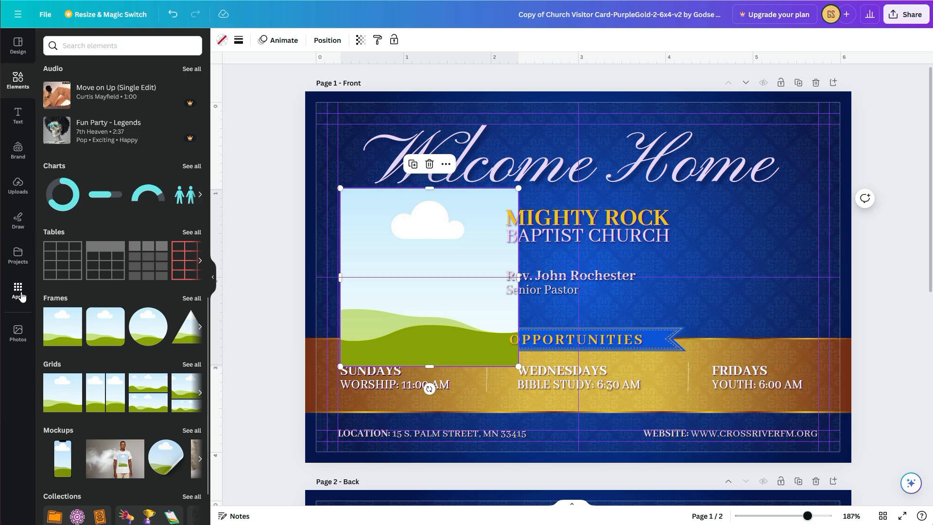
Fill the frame with the white trident emblem found in a "logos" photo search, and shrink it to about 0.7 in over the church logo.
click(19, 335)
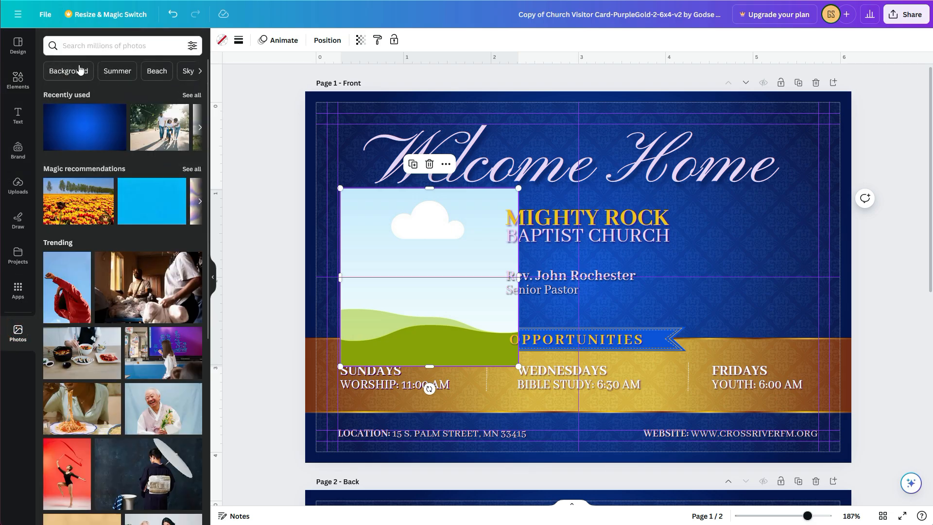
click(68, 46)
text(logos)
key(Return)
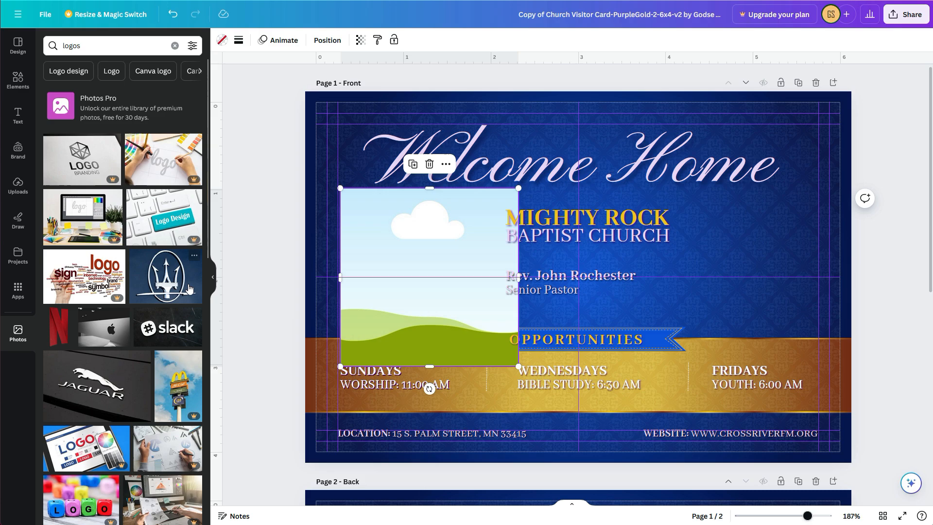
drag(166, 283, 389, 265)
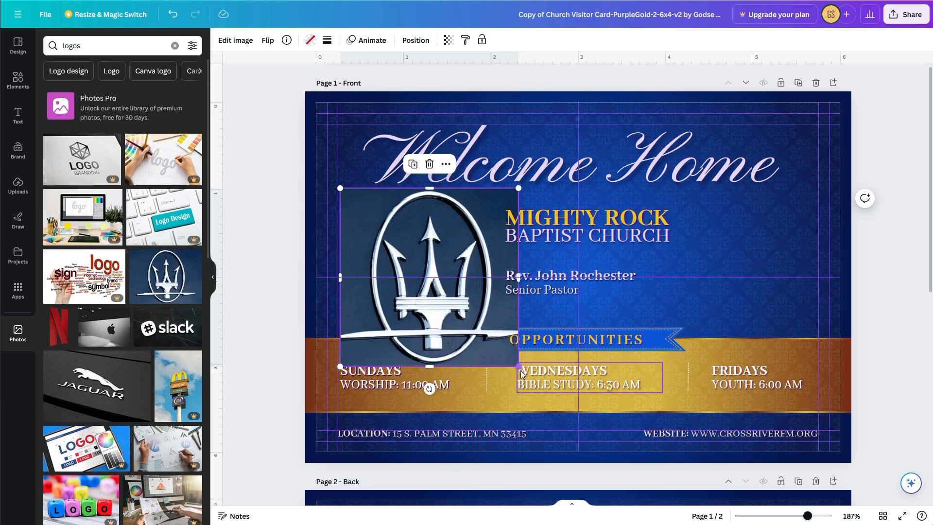
drag(509, 361, 380, 264)
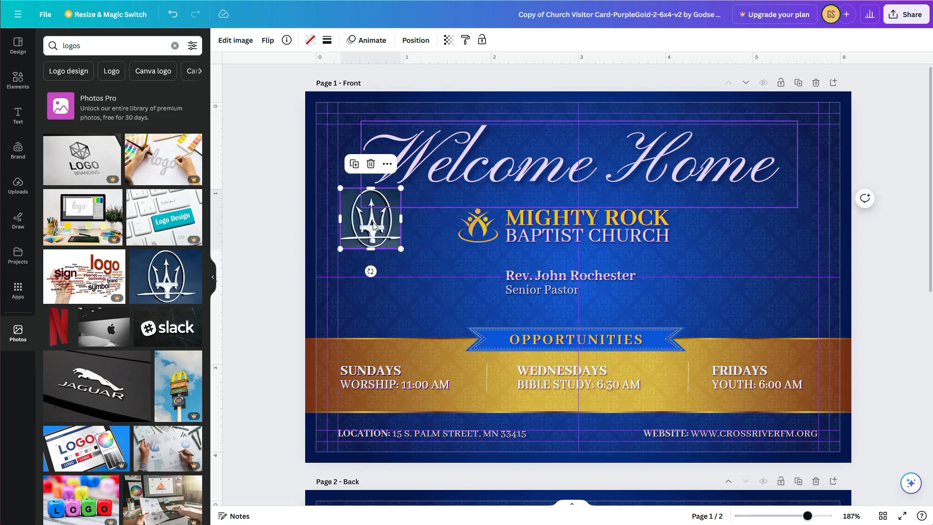
drag(372, 222, 472, 232)
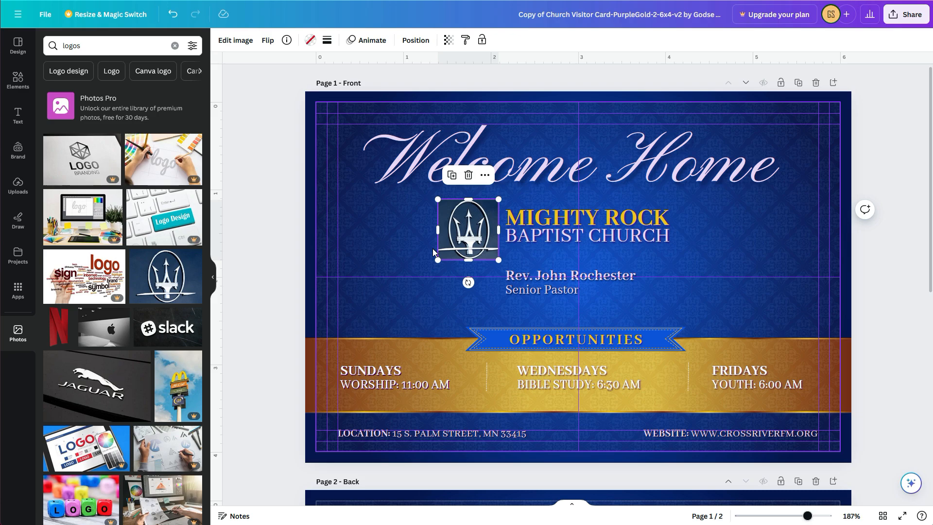
Delete the trident emblem photo and its frame from the front page.
key(Delete)
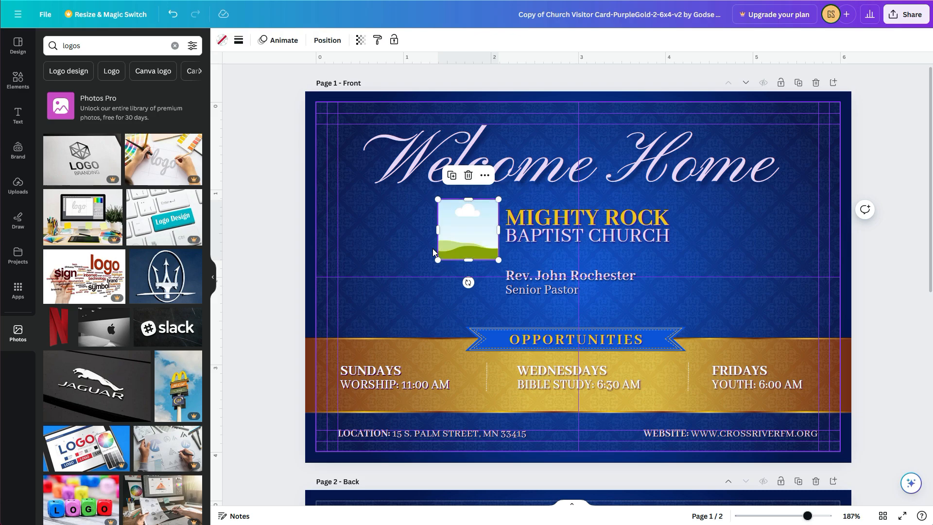
key(Delete)
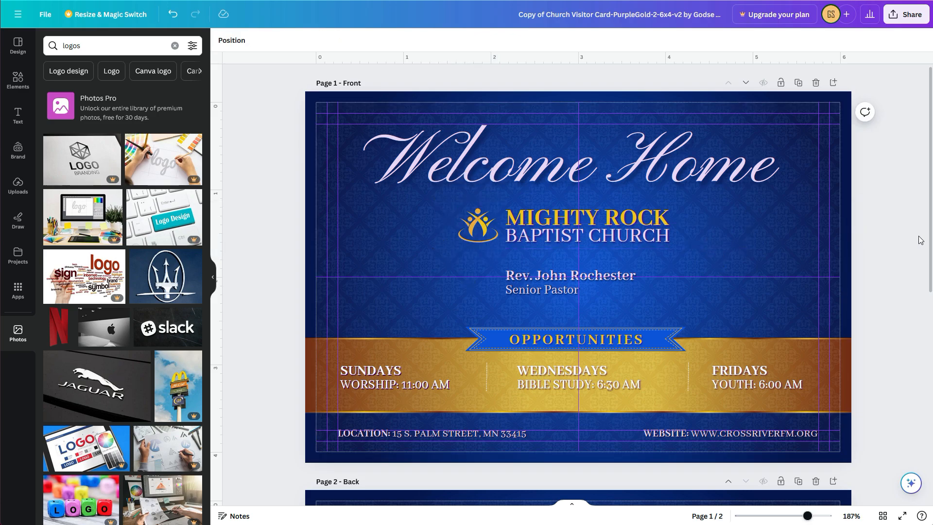
scroll(882, 199, down, 2)
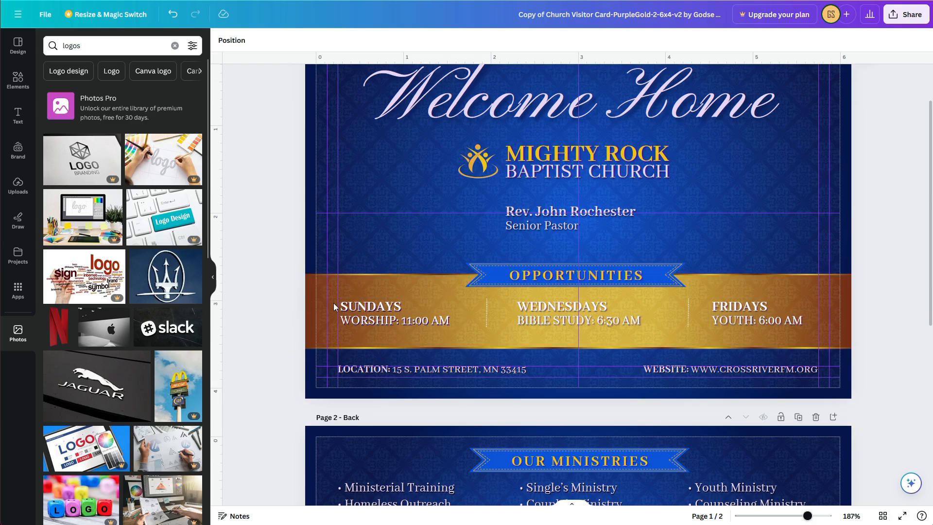
scroll(336, 309, up, 2)
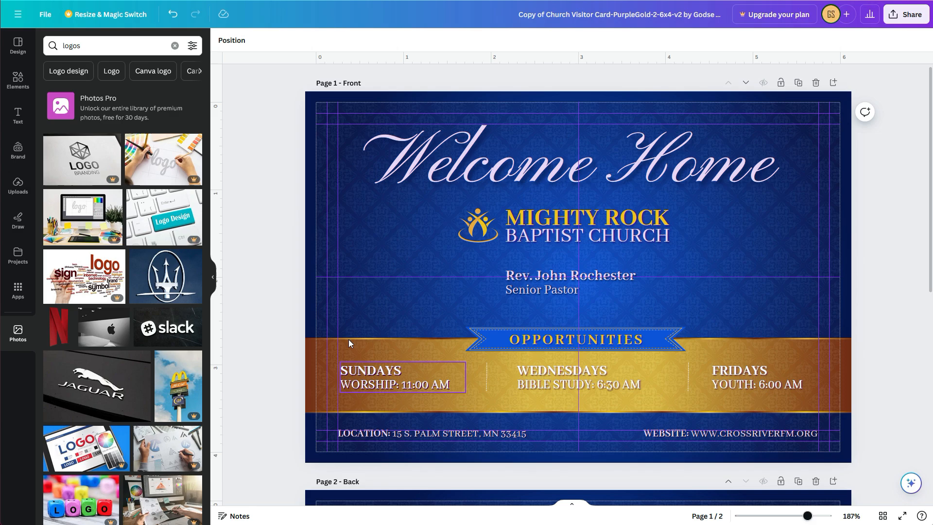
click(370, 229)
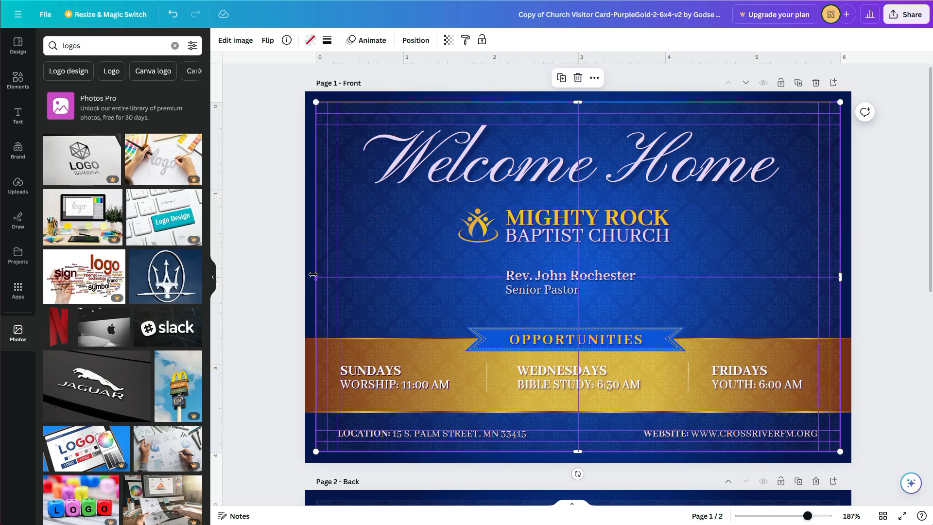
drag(313, 274, 316, 323)
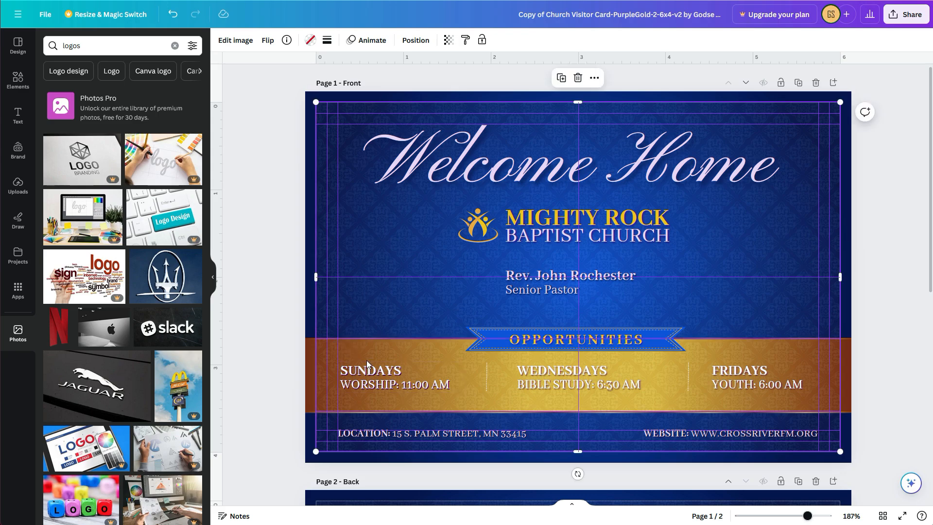
Recolor the dark brown of the front page's schedule band to the default dark gray and apply the change to all pages.
click(308, 354)
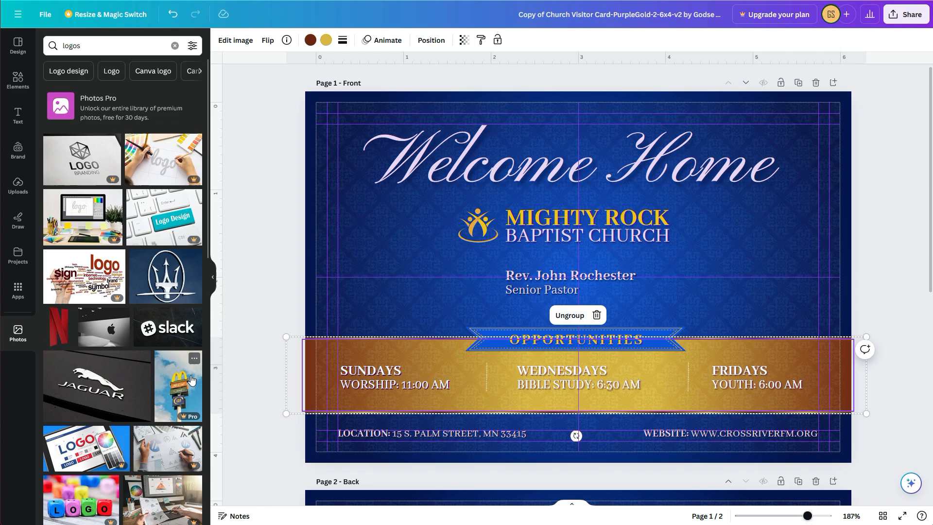
click(310, 41)
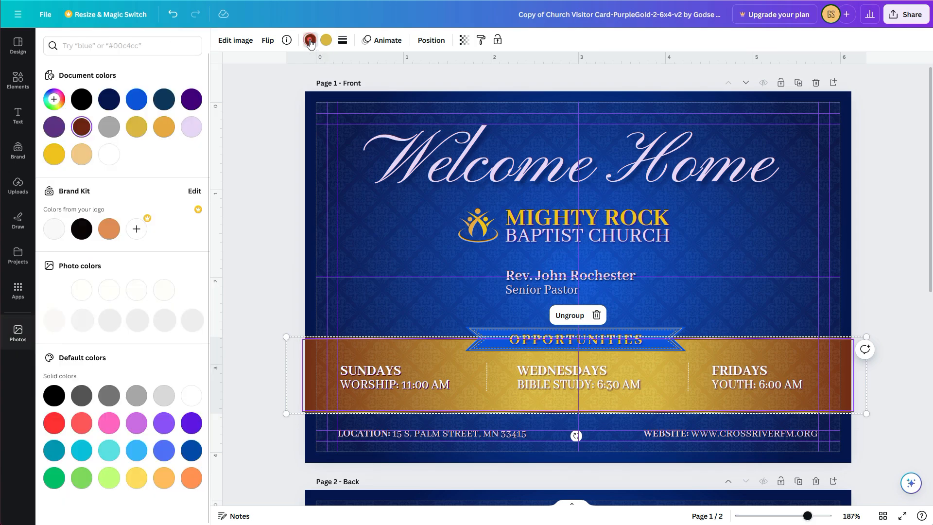
click(81, 395)
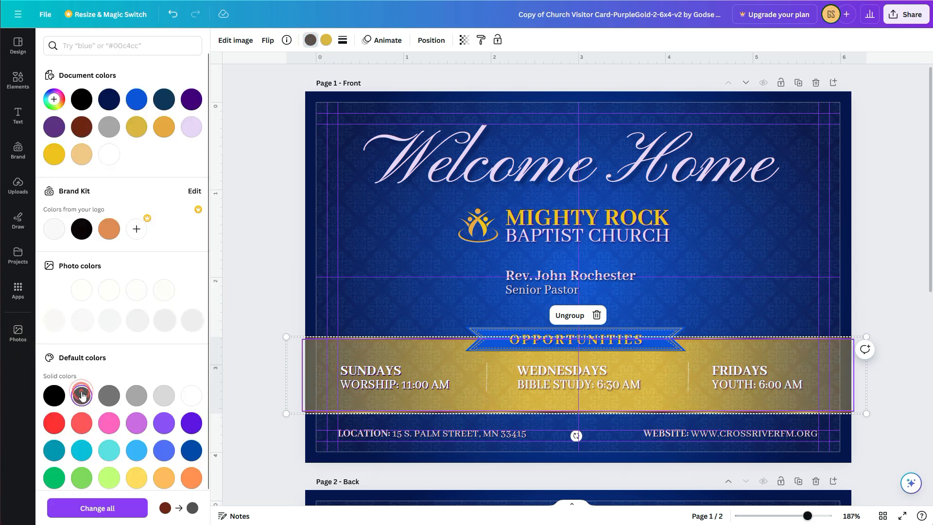
click(99, 509)
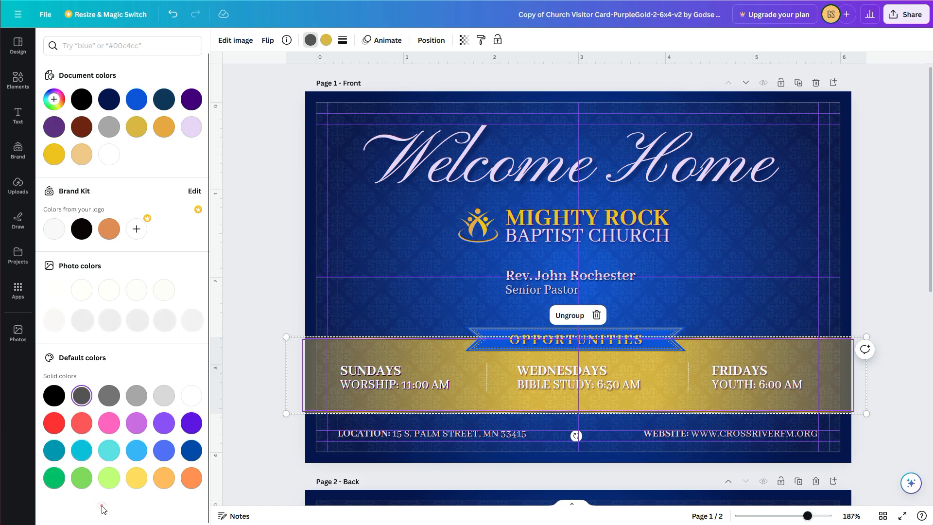
Change the schedule band's gold to the default light gray and apply the change to all pages.
click(326, 41)
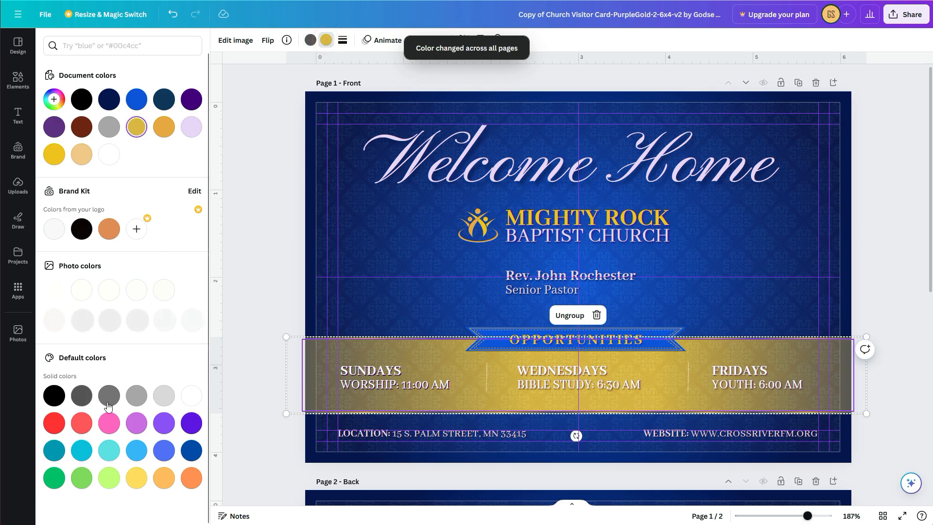
click(162, 398)
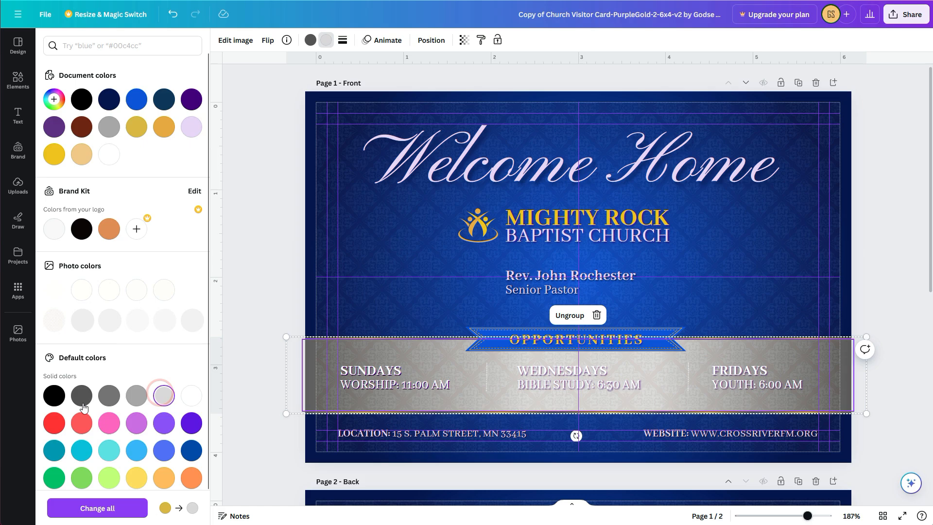
click(140, 397)
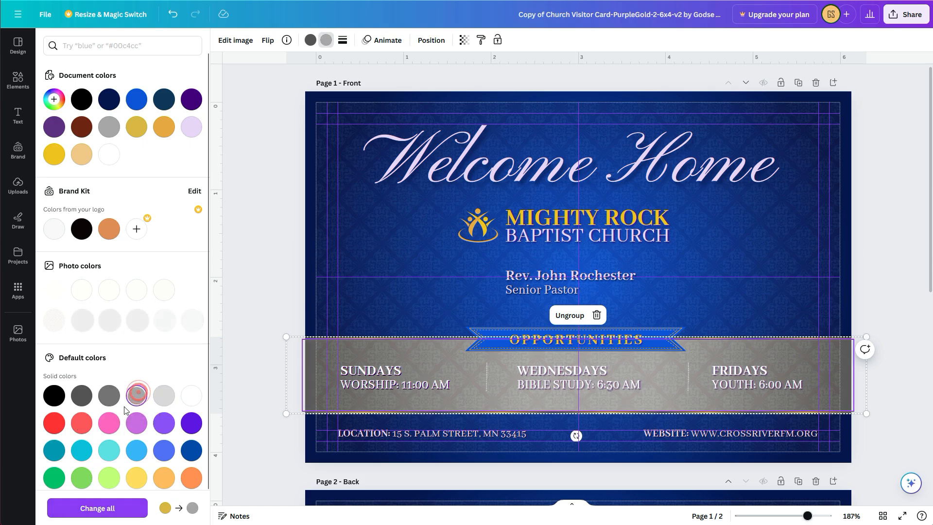
click(164, 398)
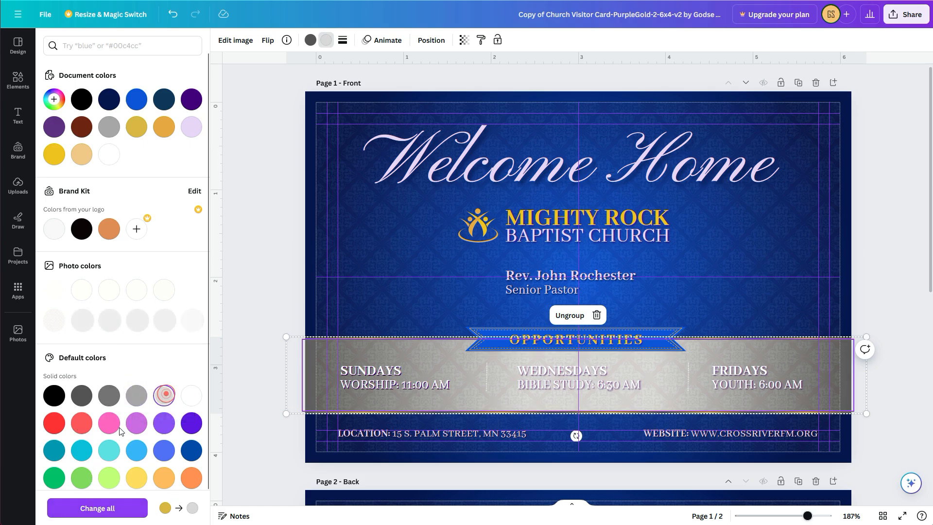
click(97, 507)
scroll(289, 201, down, 2)
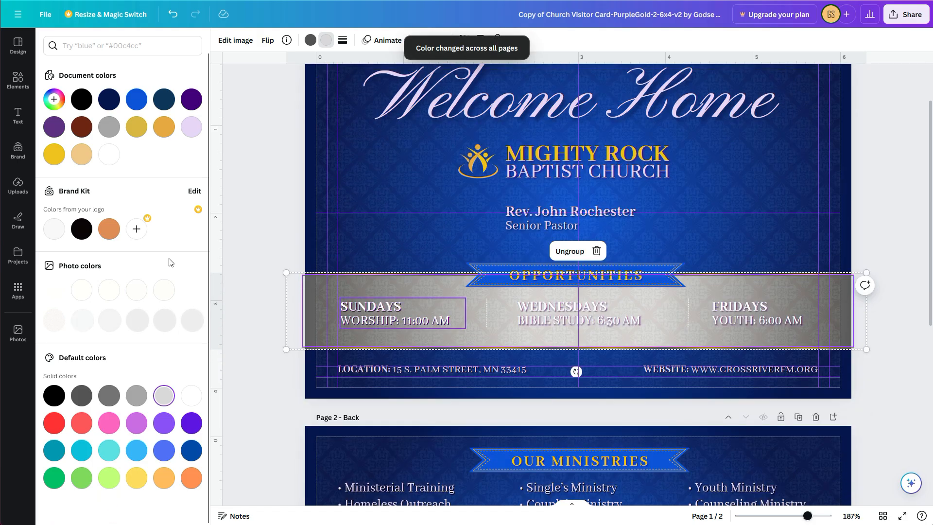
click(289, 200)
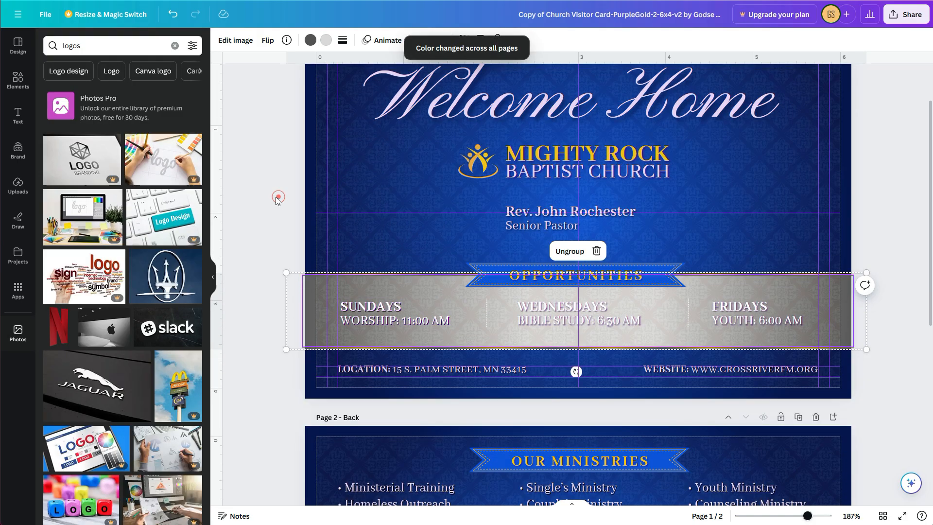
click(883, 230)
Recolor the yellow of the schedule band's thin lower edge line to light gray #d9d9d9 across all pages.
scroll(880, 230, down, 2)
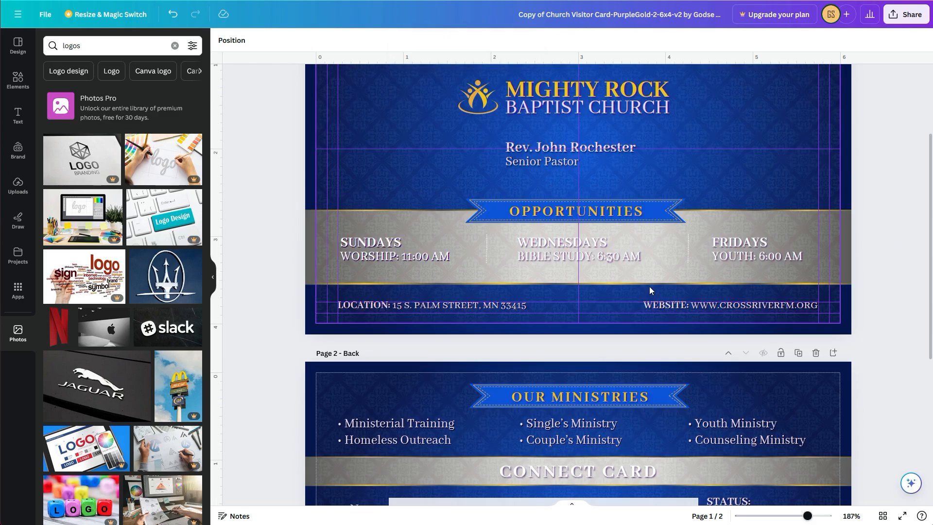
click(709, 286)
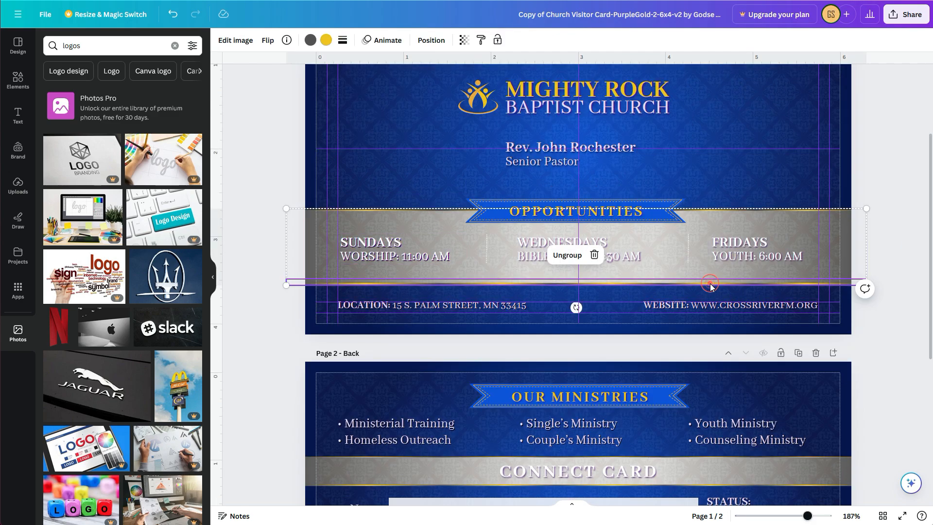
click(325, 41)
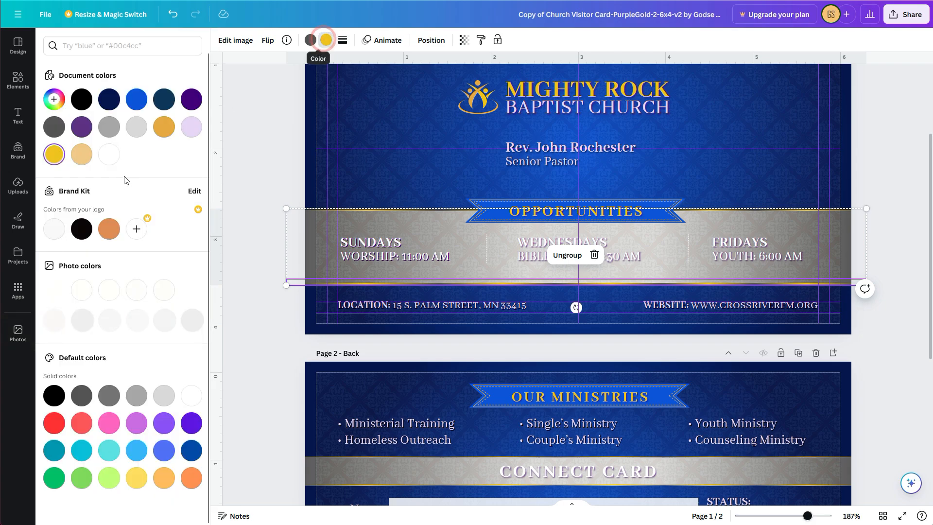
click(137, 127)
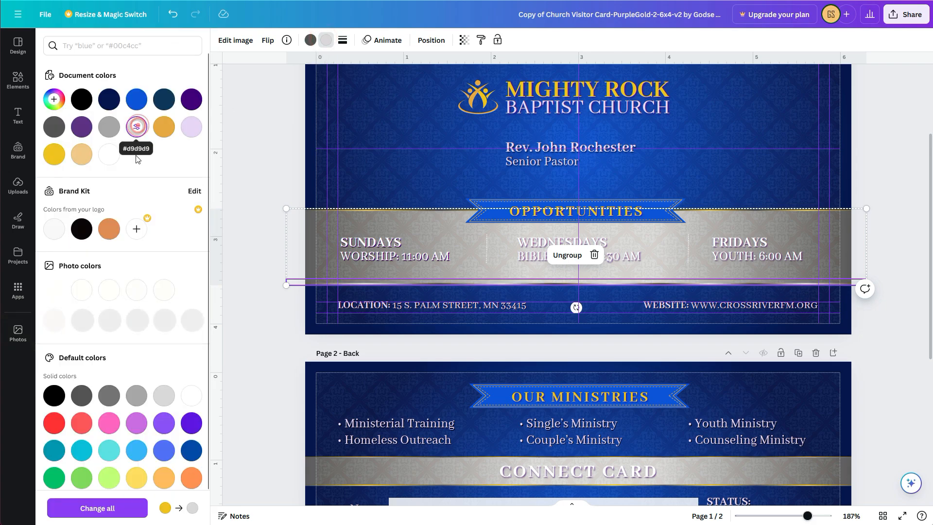
click(97, 508)
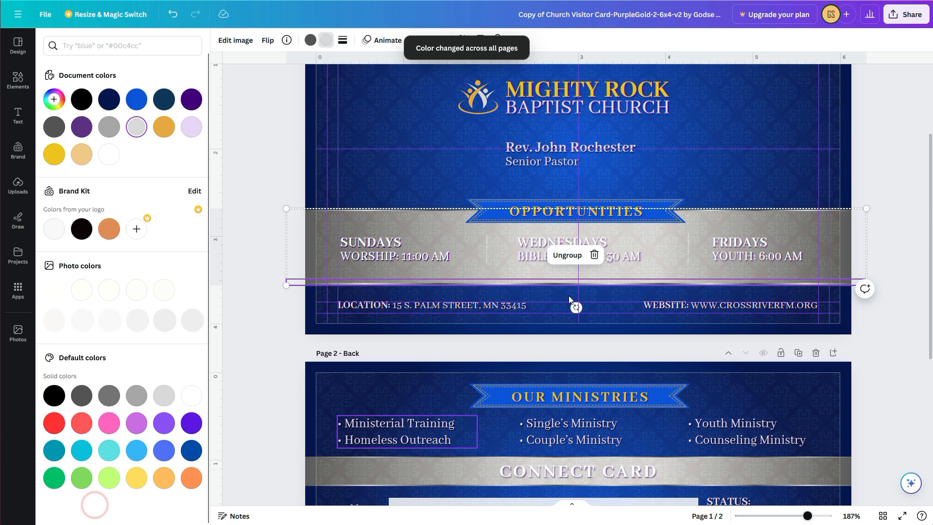
click(256, 140)
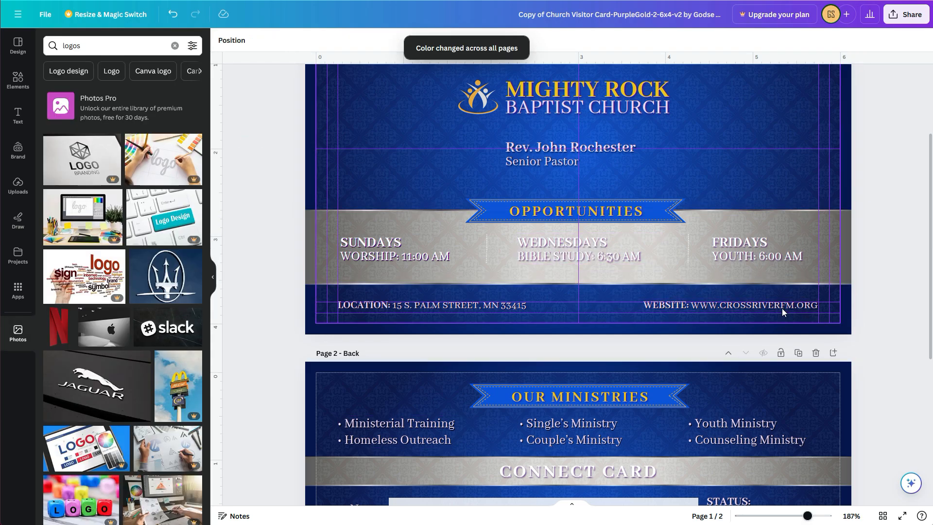
Change the shadow color of the Wednesdays schedule text on the front page to navy #051650.
click(547, 242)
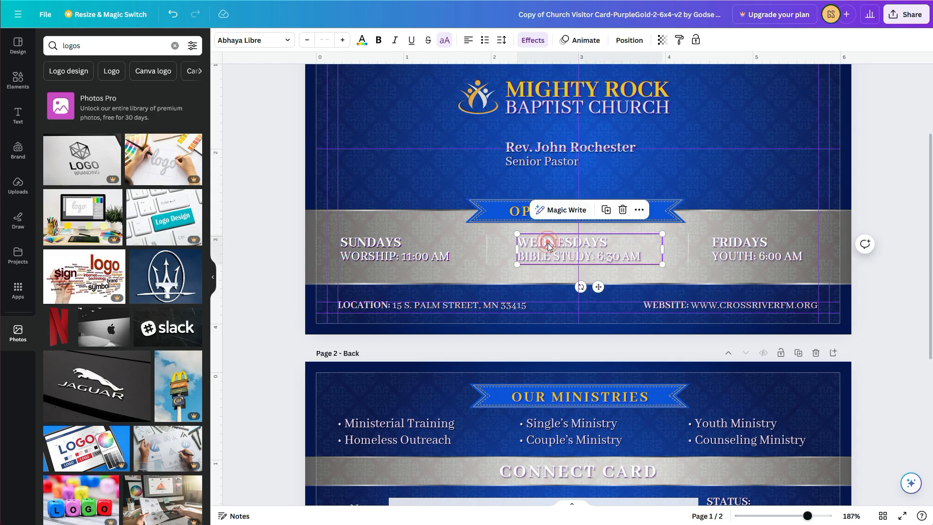
scroll(545, 253, up, 1)
scroll(696, 258, up, 3)
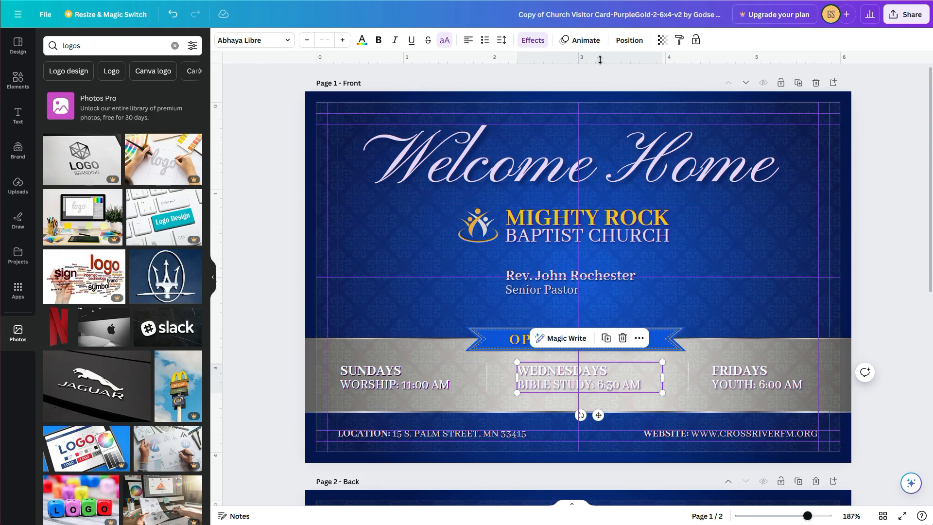
click(532, 41)
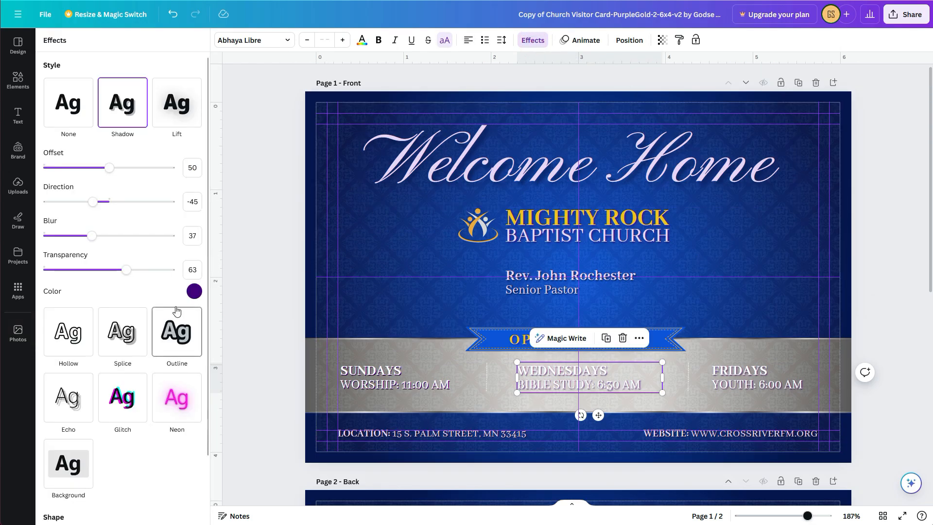
click(193, 292)
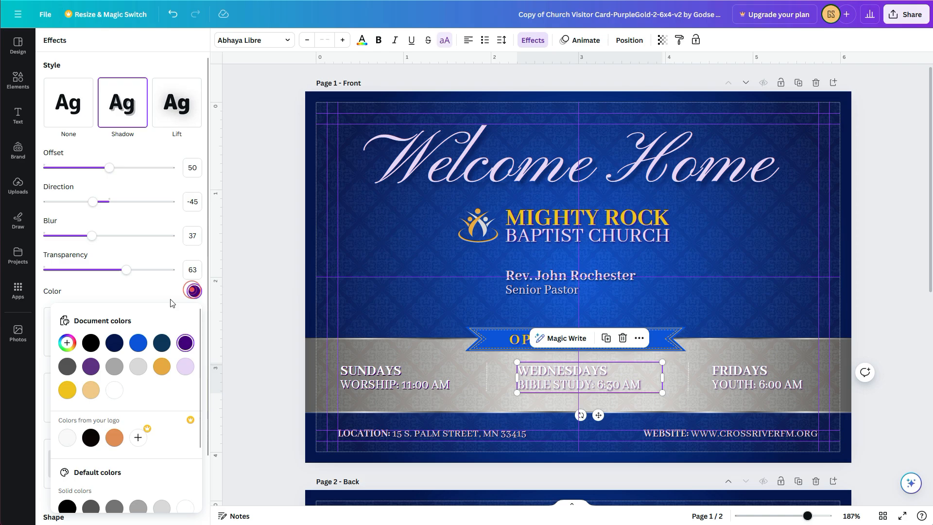
click(114, 343)
Change the shadow color of the Fridays and Sundays schedule texts to the same navy #051650.
click(737, 379)
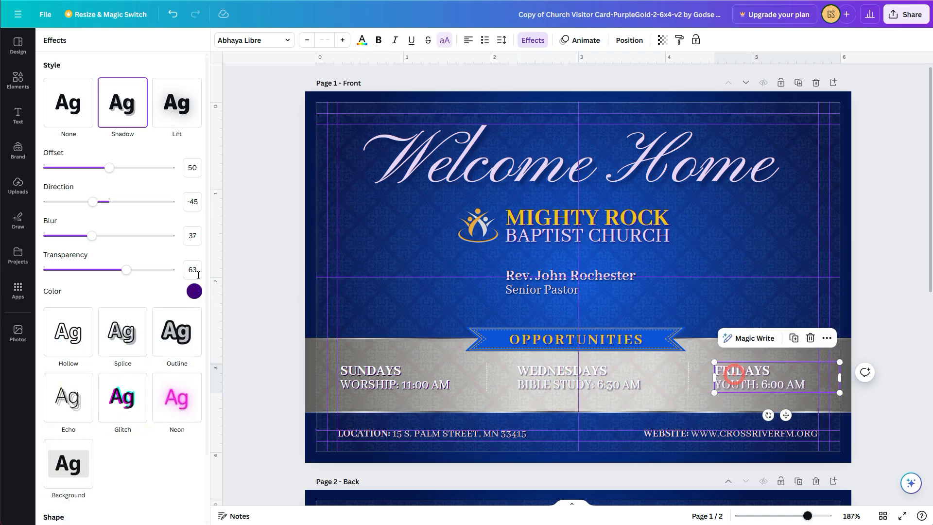
click(194, 291)
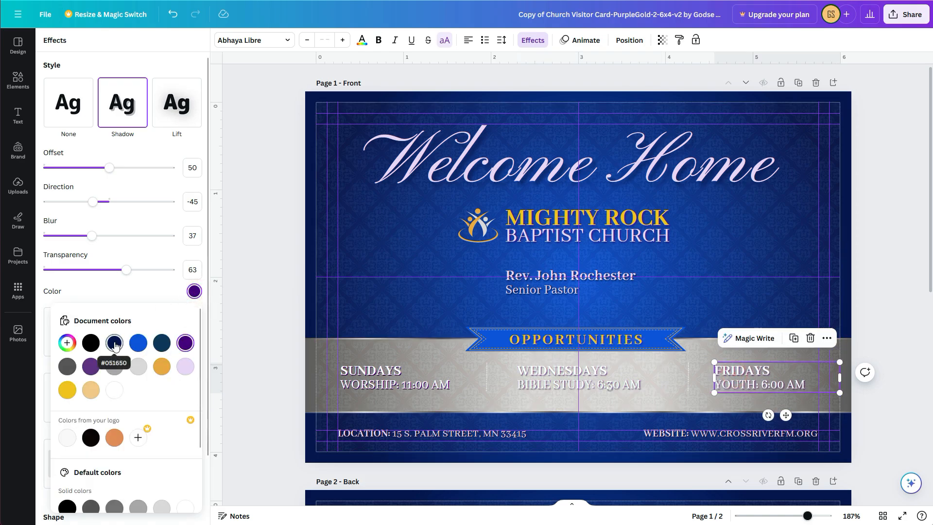
click(379, 382)
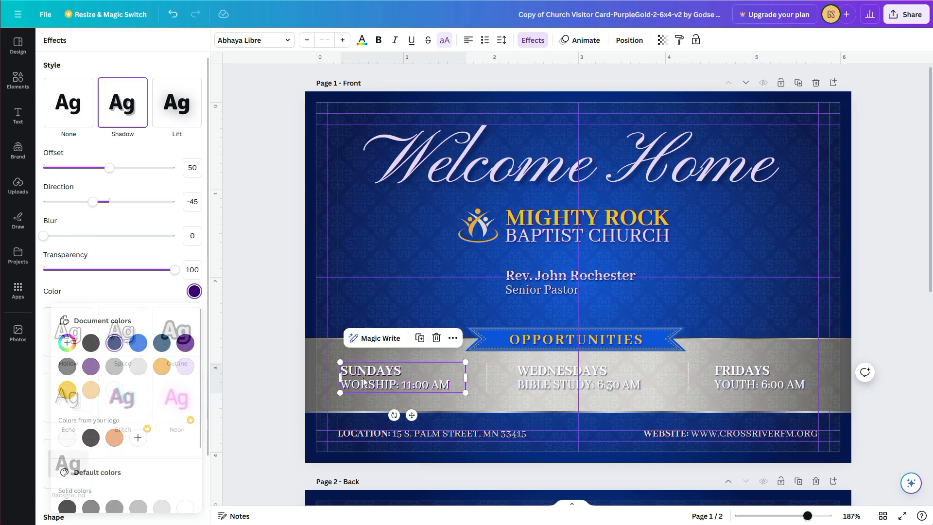
click(194, 292)
click(115, 344)
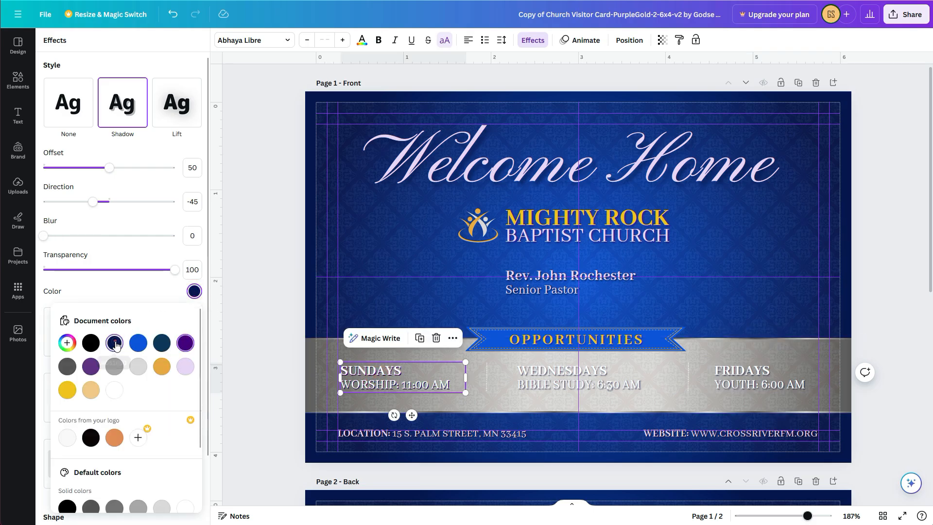
Change the shadow color of the CONNECT CARD heading on the back page to navy #051650.
scroll(860, 301, down, 2)
scroll(861, 310, down, 7)
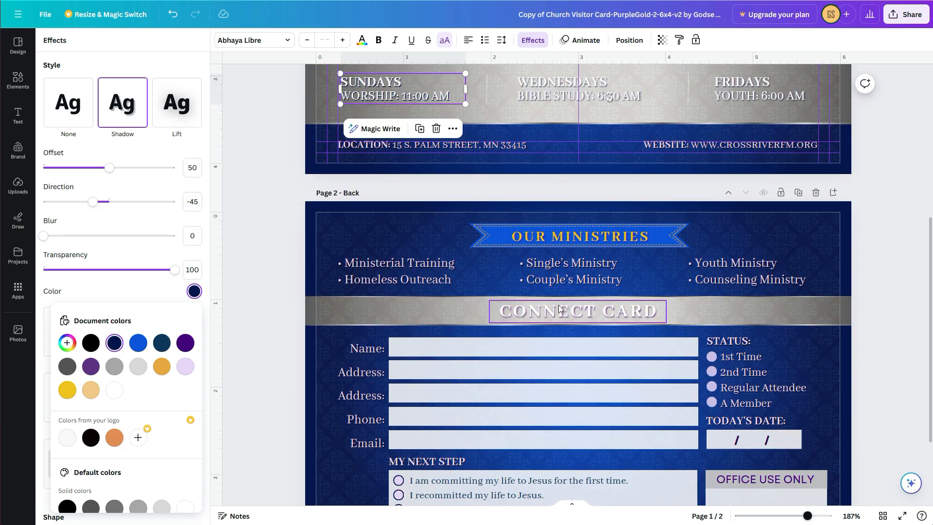
click(559, 309)
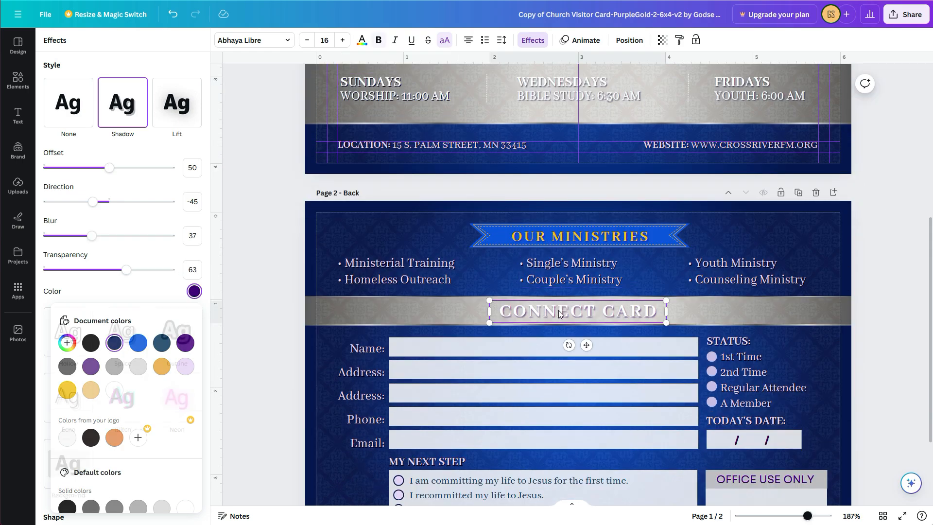
click(194, 291)
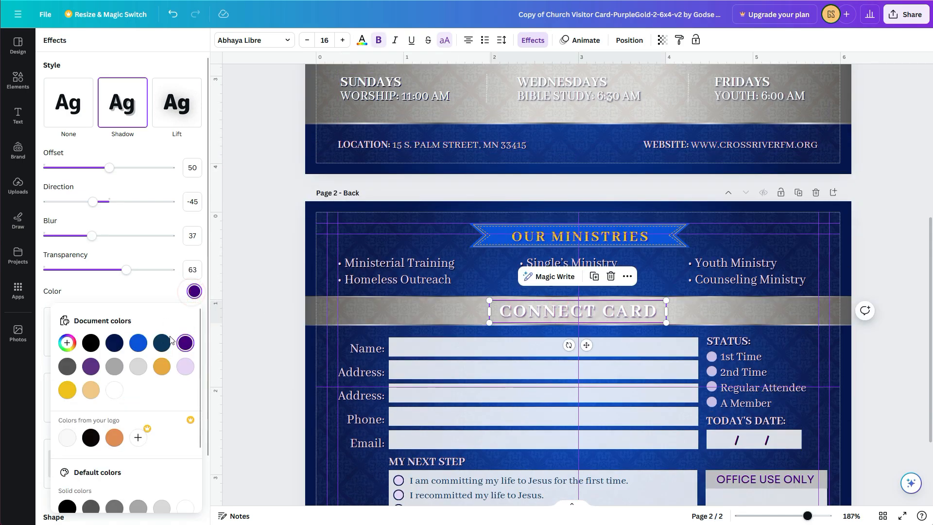
click(115, 344)
Recolor the yellow MIGHTY ROCK title on the front page to turquoise #5ce1e6 and apply the change to all pages.
scroll(418, 339, down, 3)
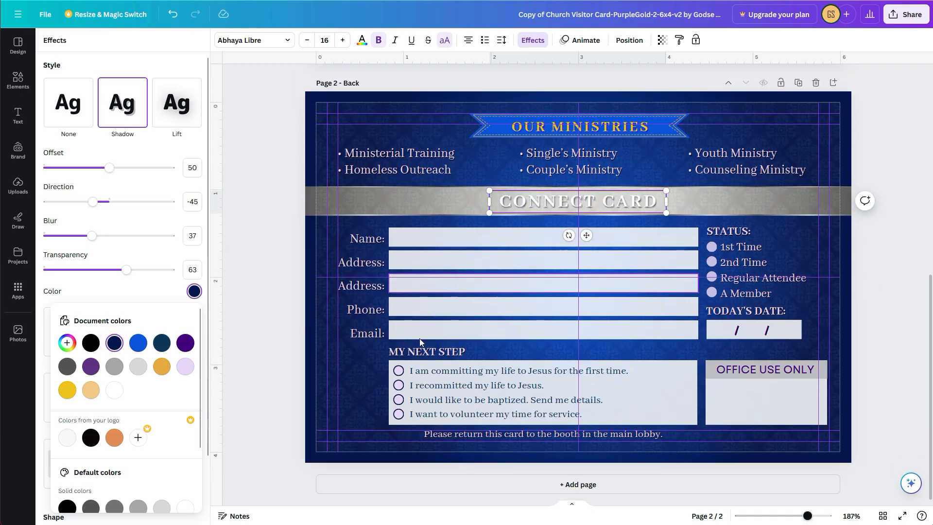
scroll(418, 339, up, 12)
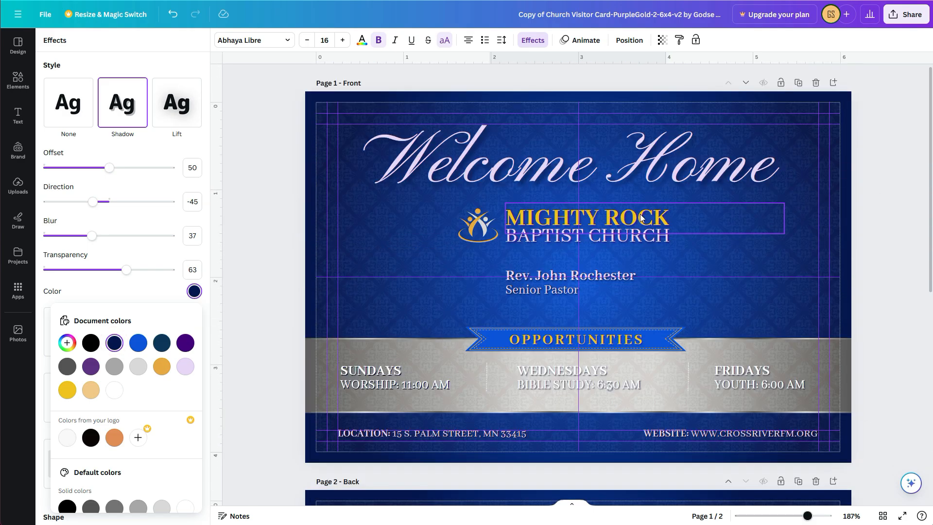
click(640, 218)
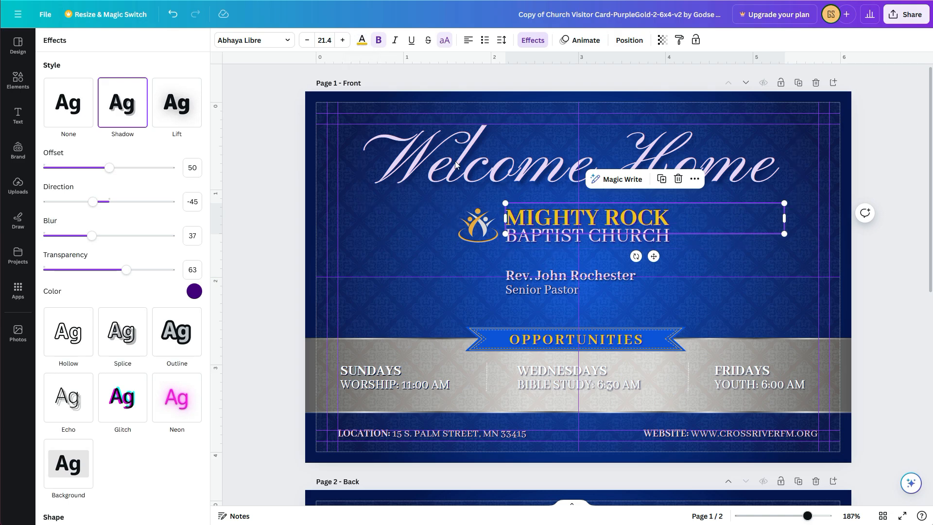
click(361, 47)
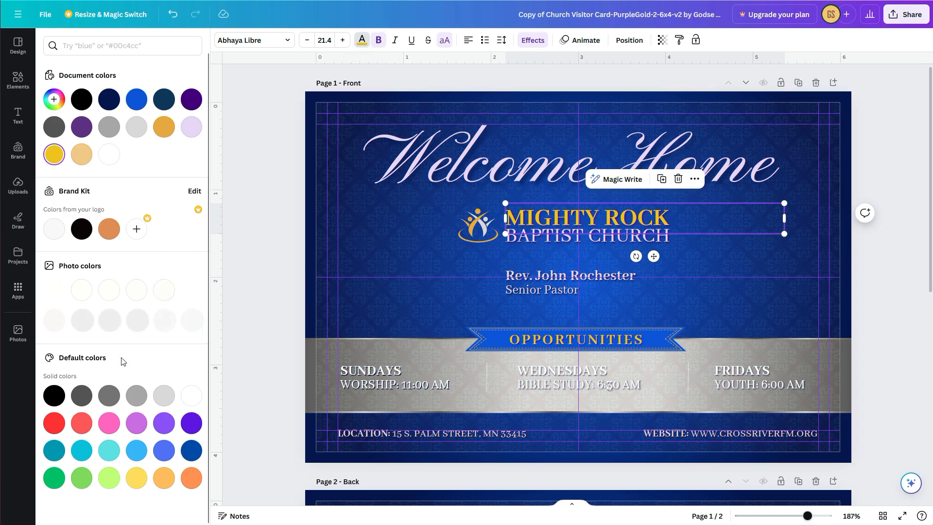
click(104, 450)
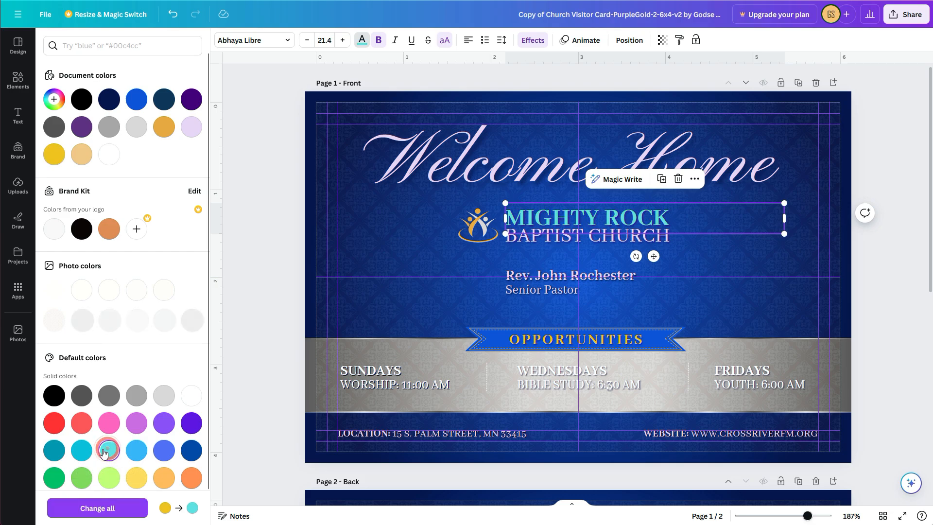
click(101, 507)
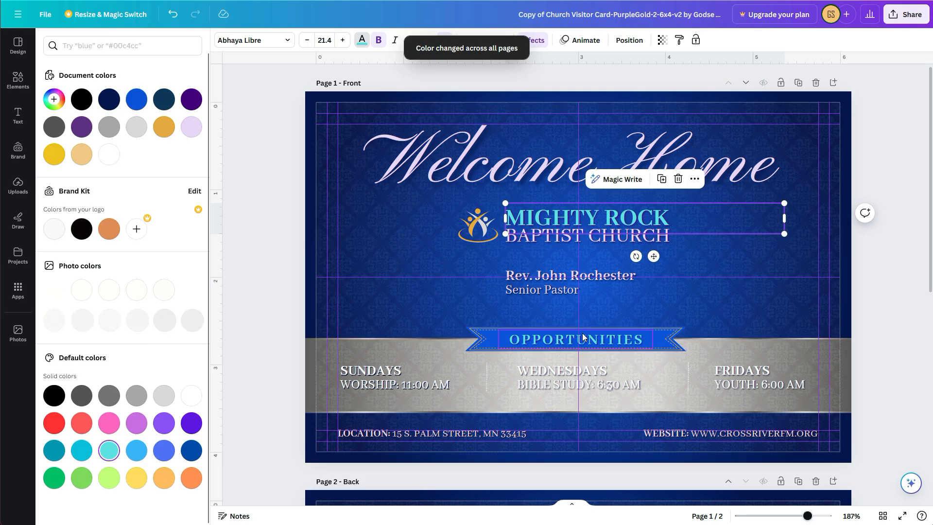
Recolor the CONNECT CARD heading text on the back page to navy #051650.
scroll(535, 320, down, 2)
scroll(522, 319, down, 4)
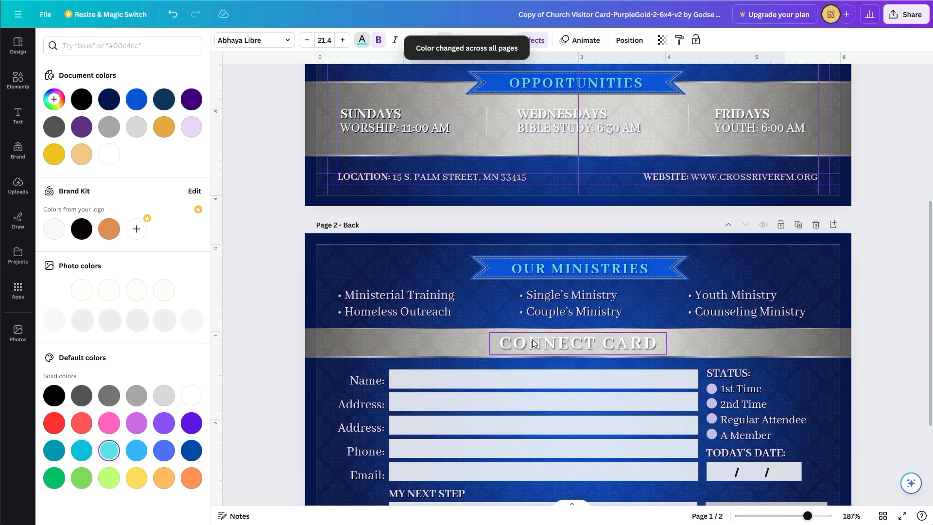
scroll(531, 340, up, 3)
scroll(530, 339, down, 3)
click(563, 344)
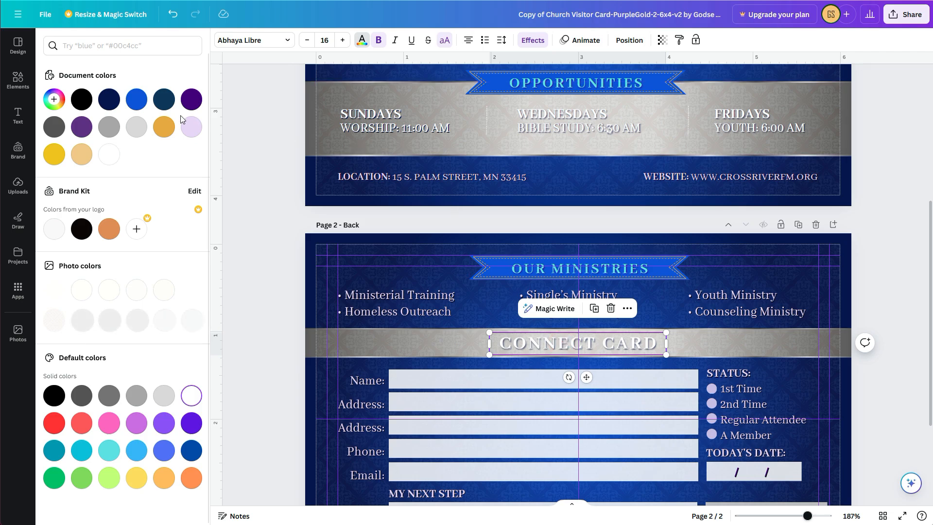
click(109, 100)
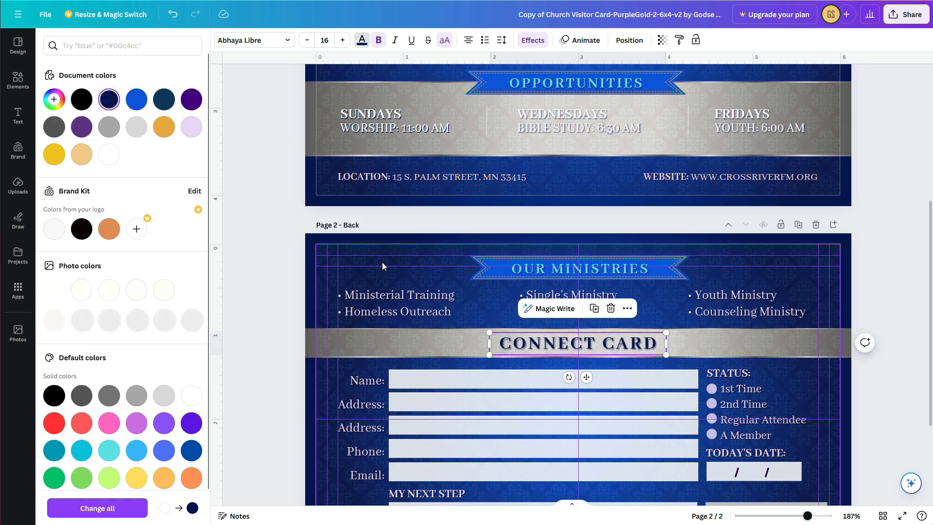
Recolor the white Sundays schedule text to navy #051650 and apply the change to all pages.
scroll(438, 266, up, 2)
scroll(438, 266, up, 1)
click(381, 214)
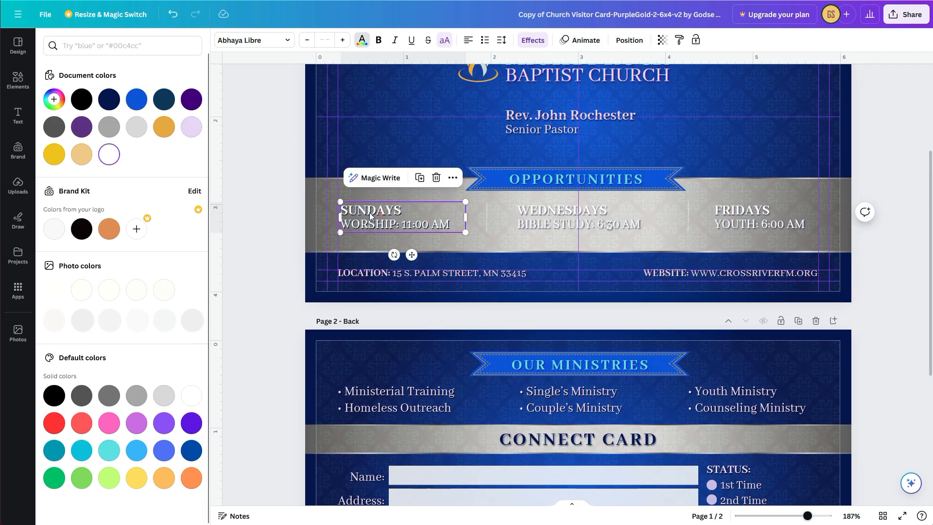
click(111, 101)
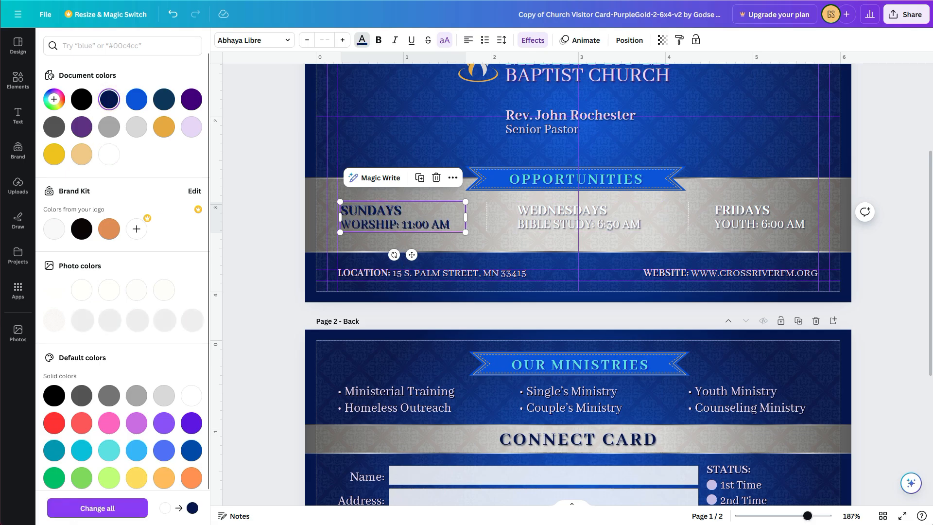
click(96, 508)
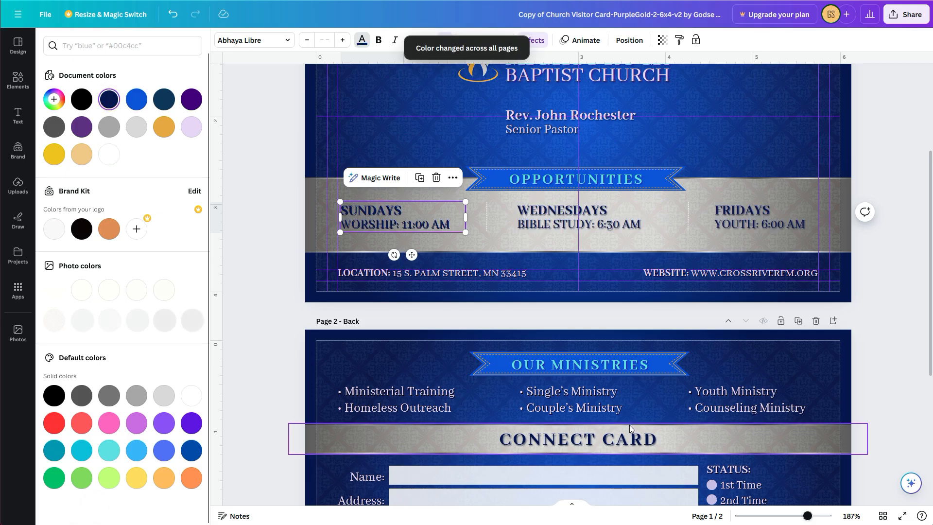
Recolor the gold part of the church logo on the front page to turquoise #5ce1e6.
scroll(628, 432, down, 5)
scroll(627, 438, down, 3)
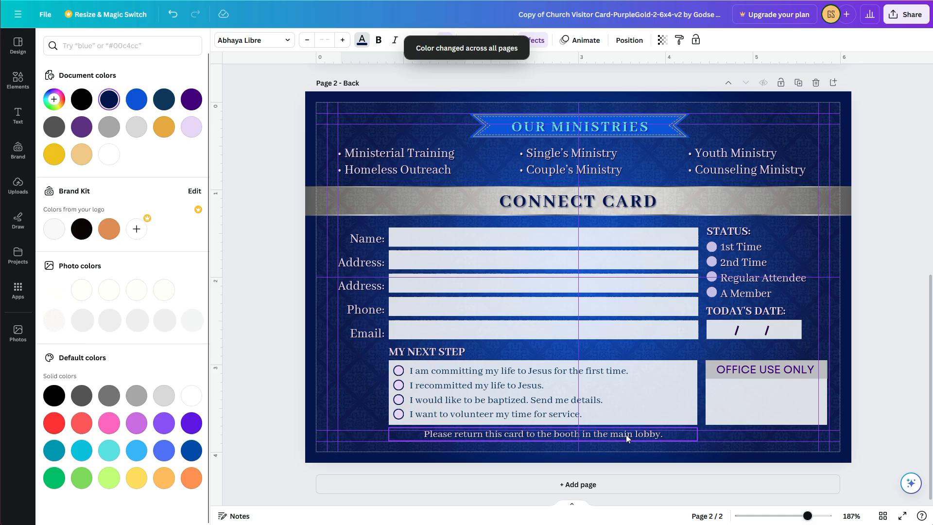
scroll(625, 435, up, 10)
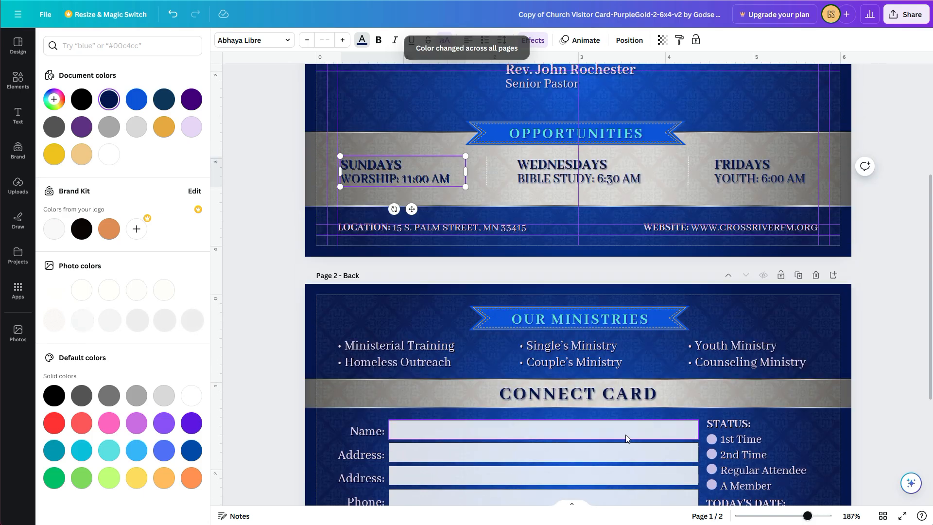
scroll(625, 435, up, 3)
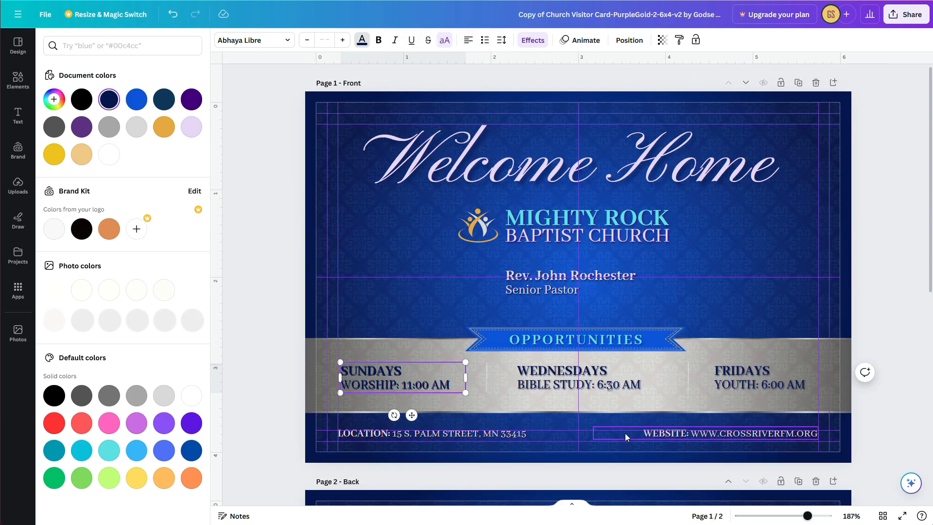
click(474, 233)
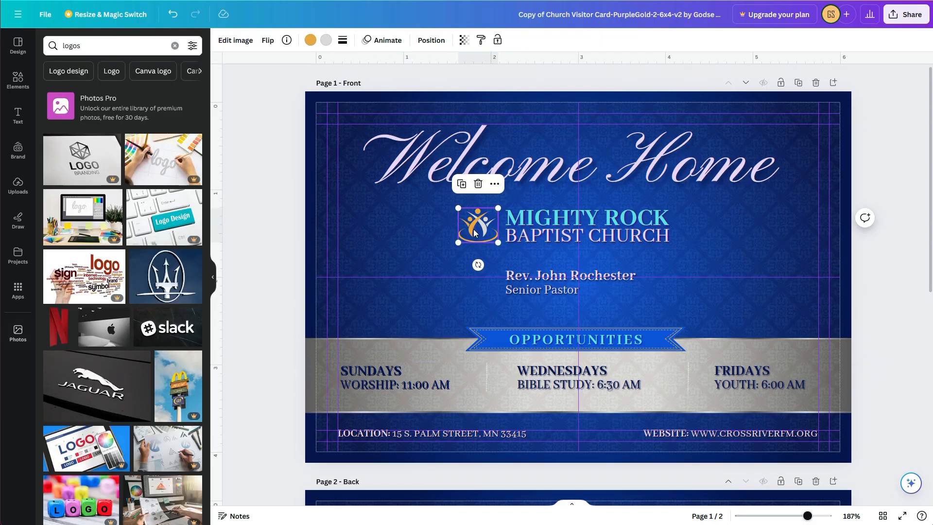
click(311, 41)
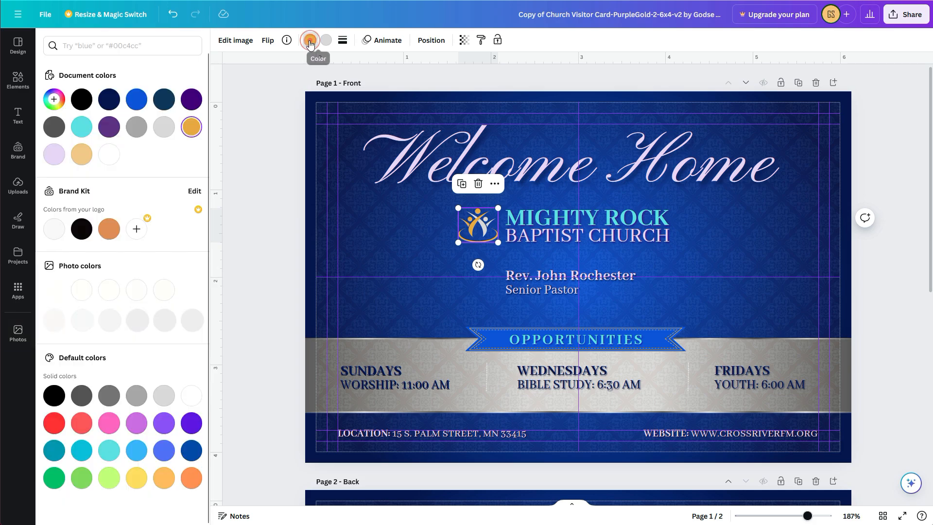
click(118, 104)
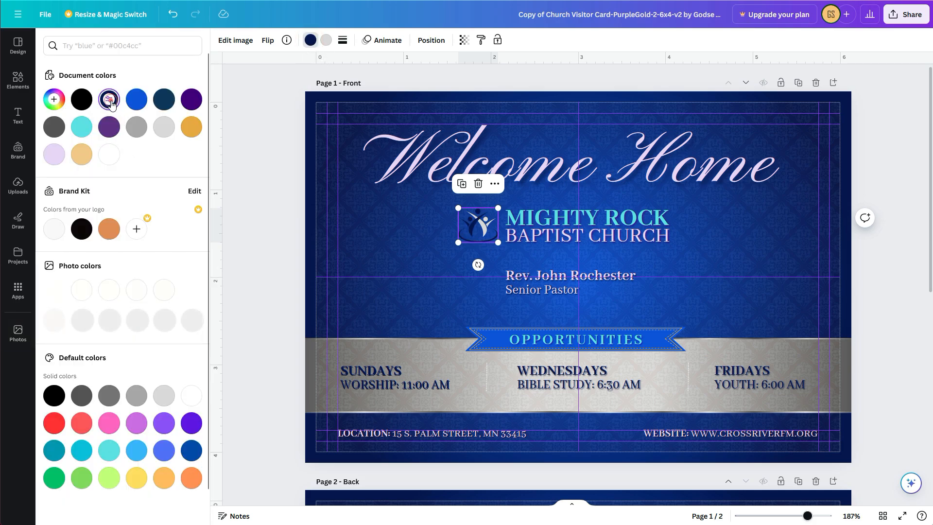
click(82, 132)
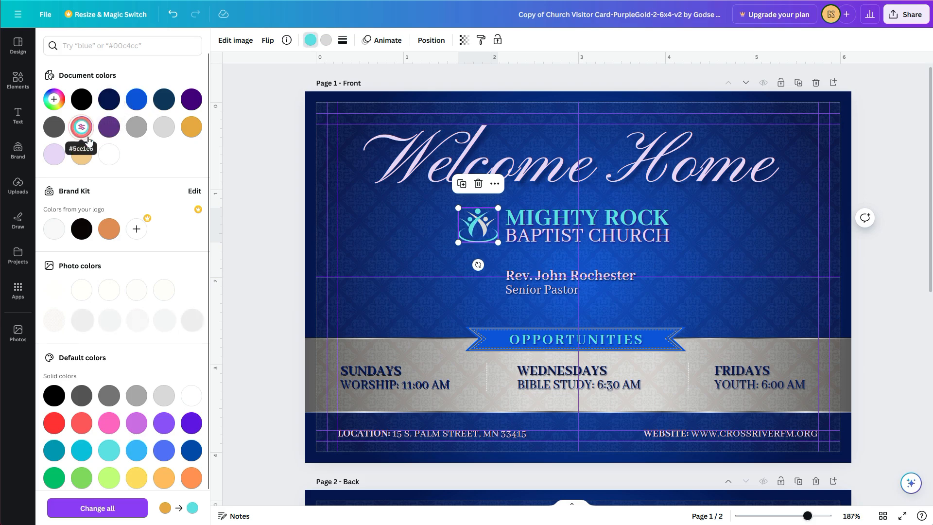
click(886, 176)
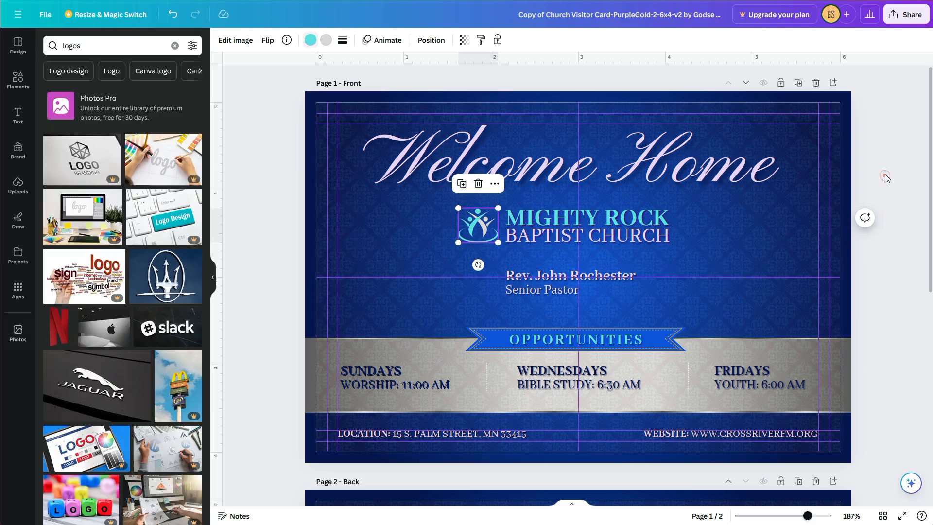
click(889, 310)
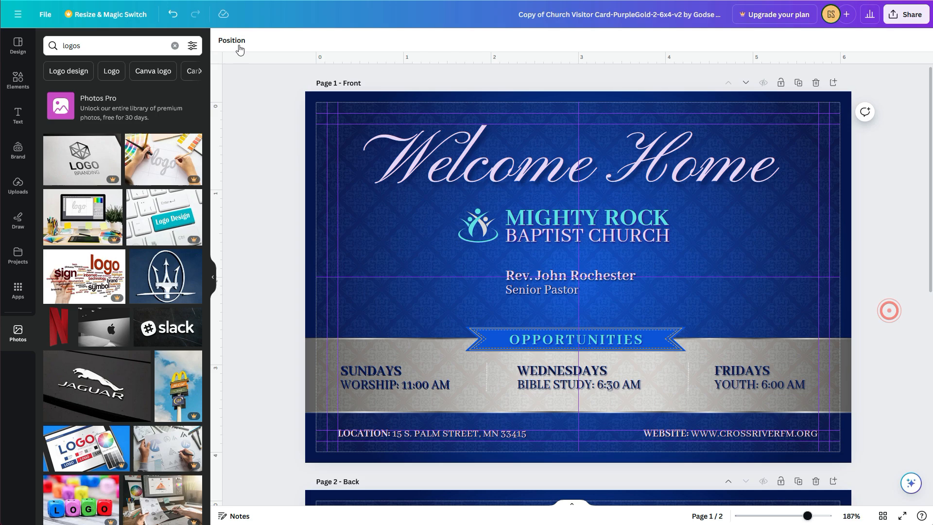
Hide the rulers and guides and review the front and back pages of the card.
click(42, 17)
click(81, 126)
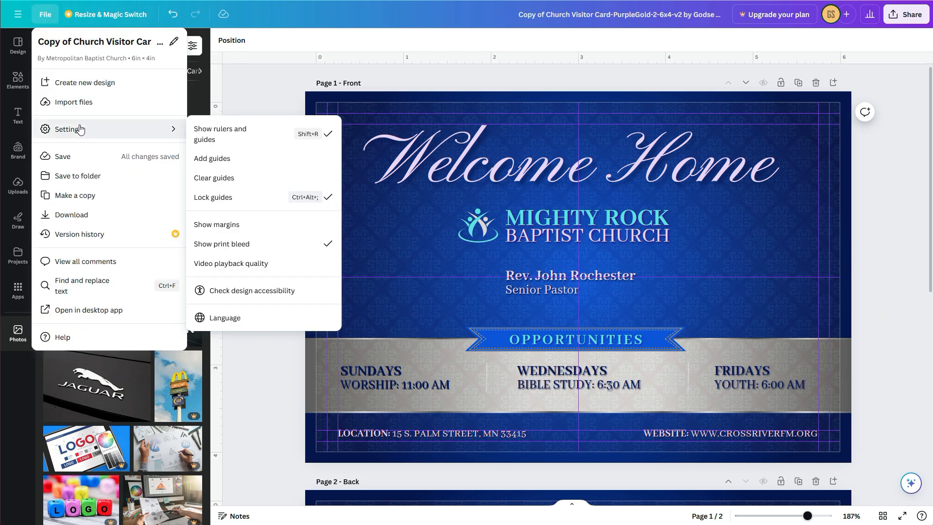
click(228, 132)
click(883, 203)
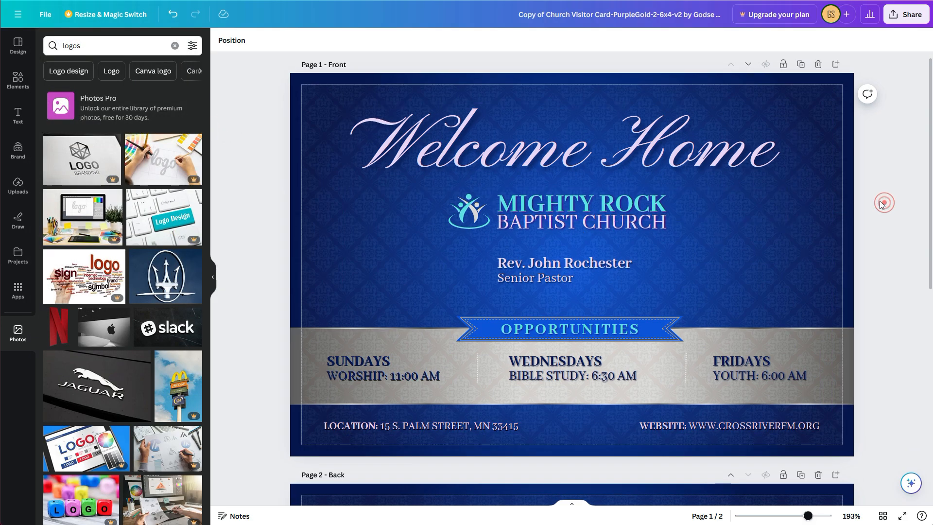
scroll(880, 203, down, 7)
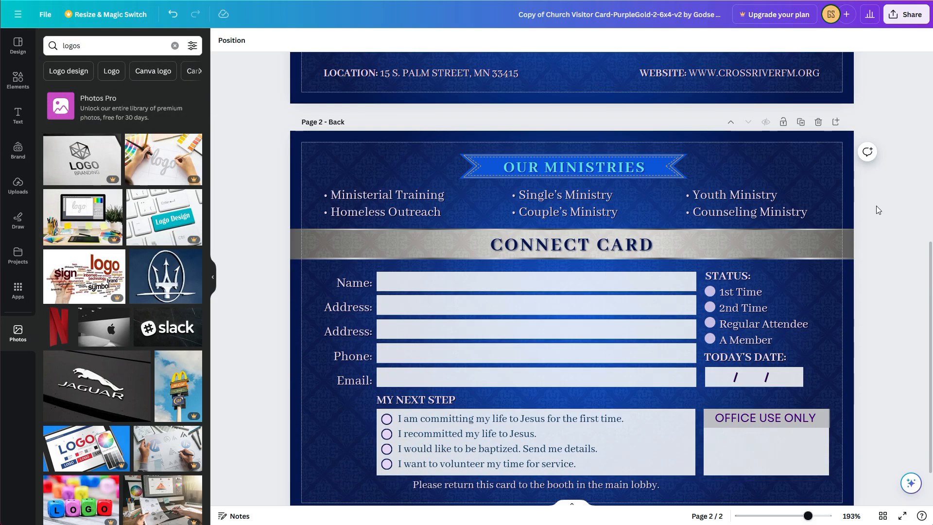
scroll(876, 207, down, 1)
scroll(870, 208, up, 7)
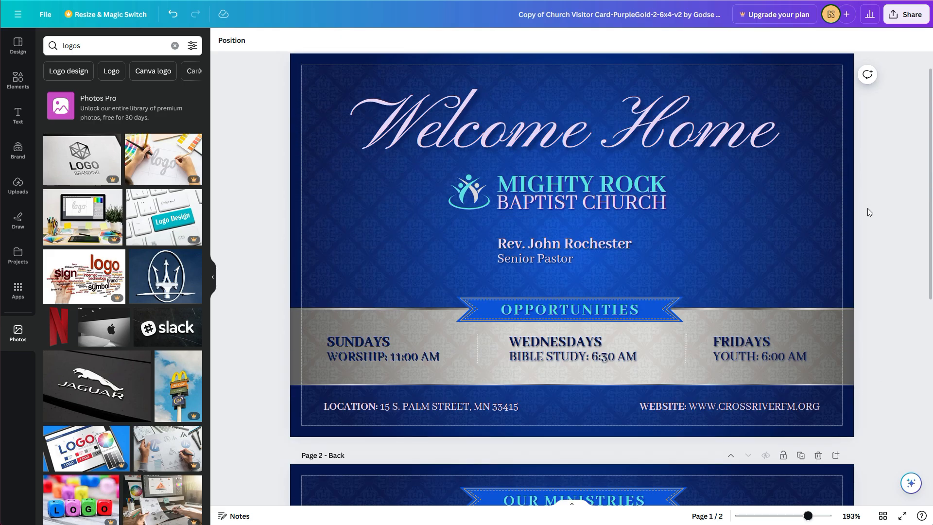
scroll(867, 208, up, 1)
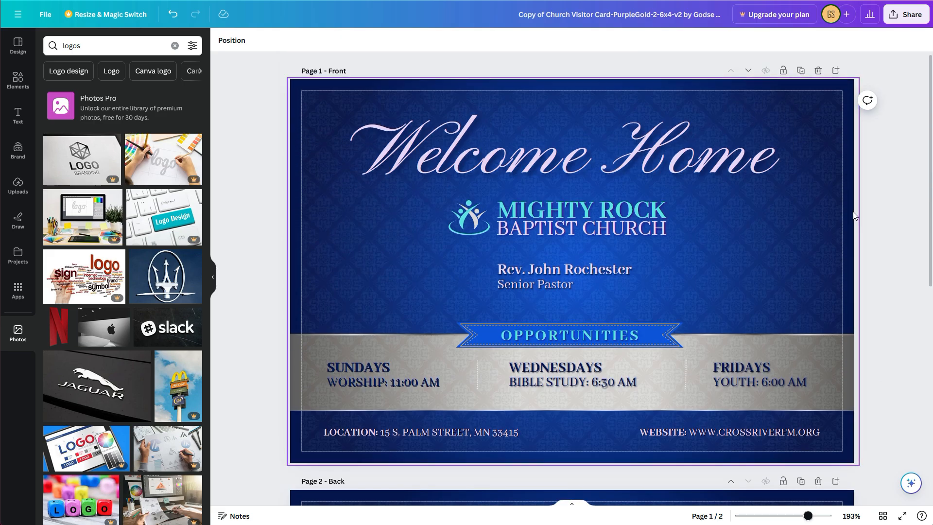